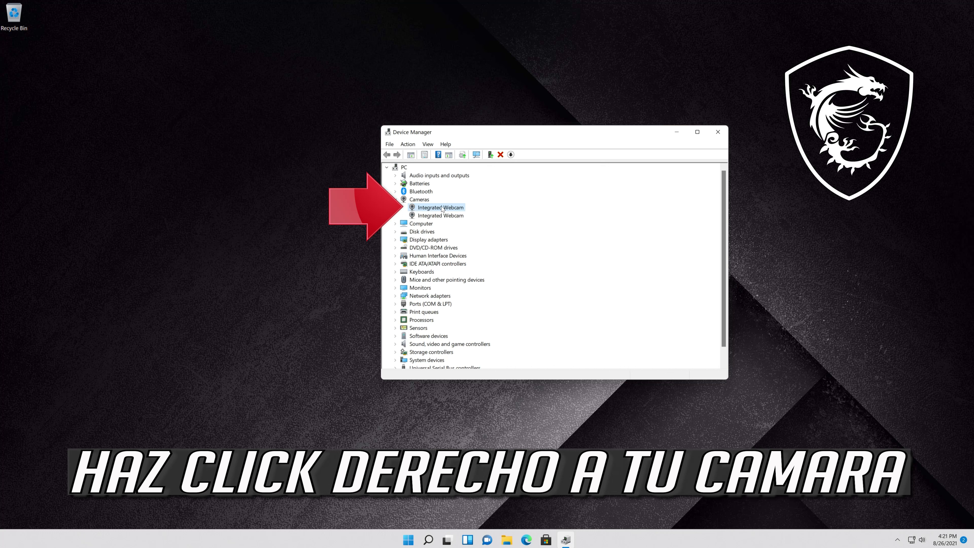
Start a driver update from the first Integrated Webcam's driver properties and check for updates in Windows Update.
right_click(442, 208)
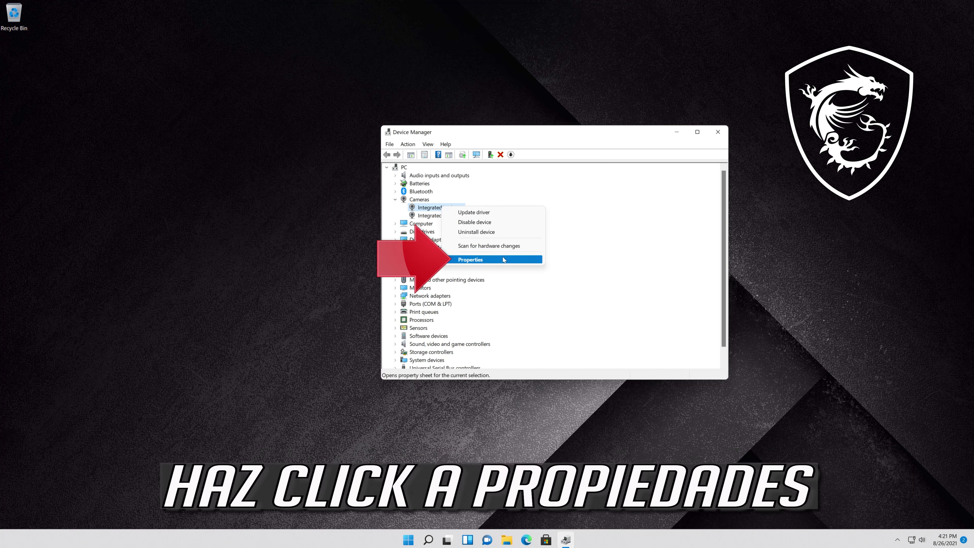
click(493, 261)
click(500, 173)
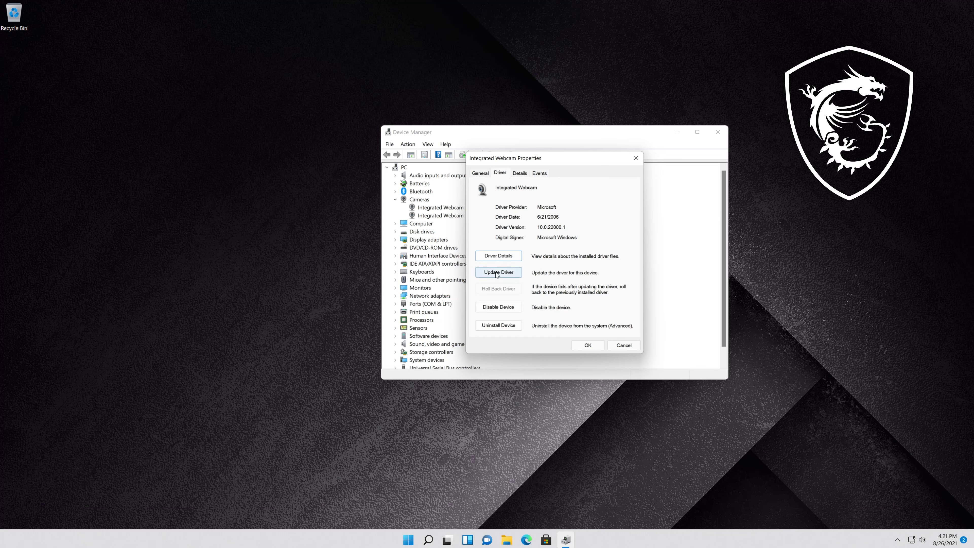
click(509, 273)
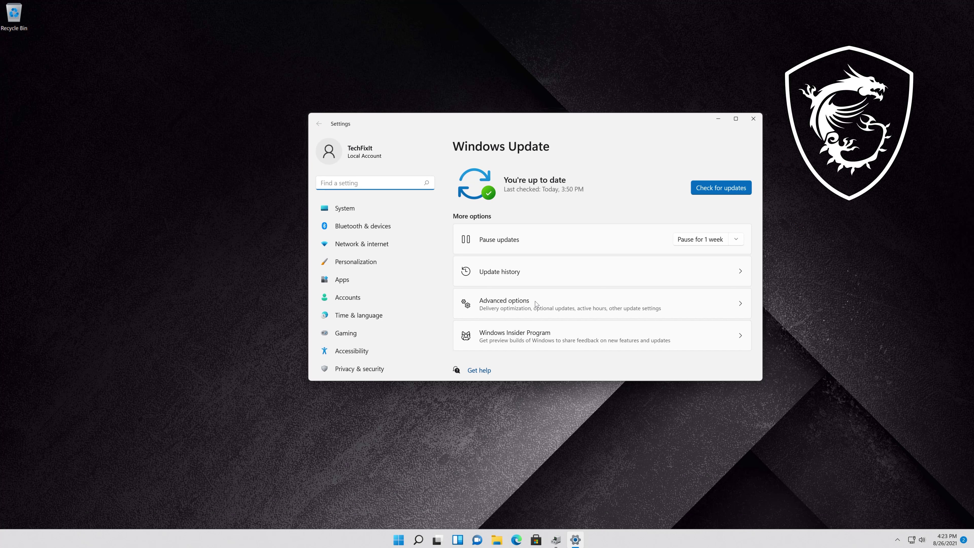
click(726, 189)
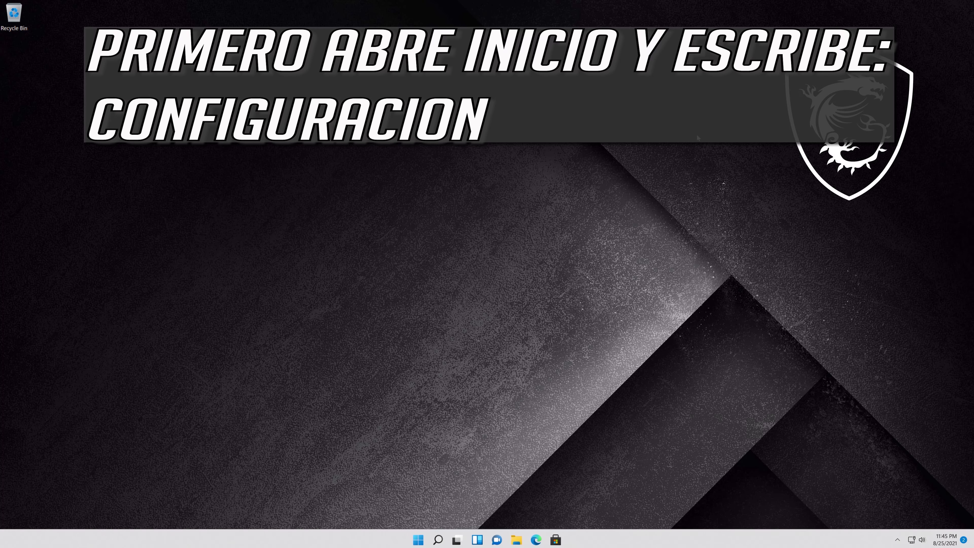
Open the Settings app and go to the Camera app permissions under Privacy & security.
key(super)
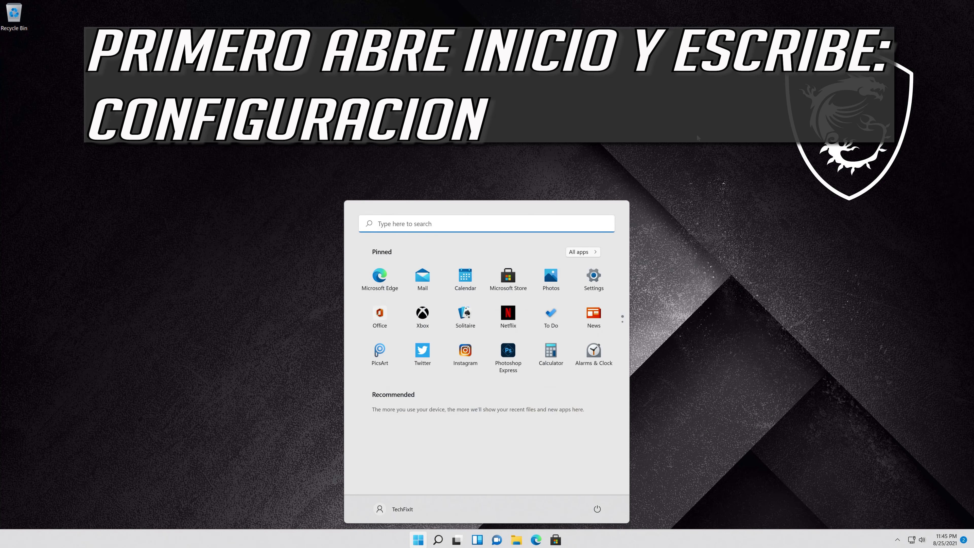
text(settings)
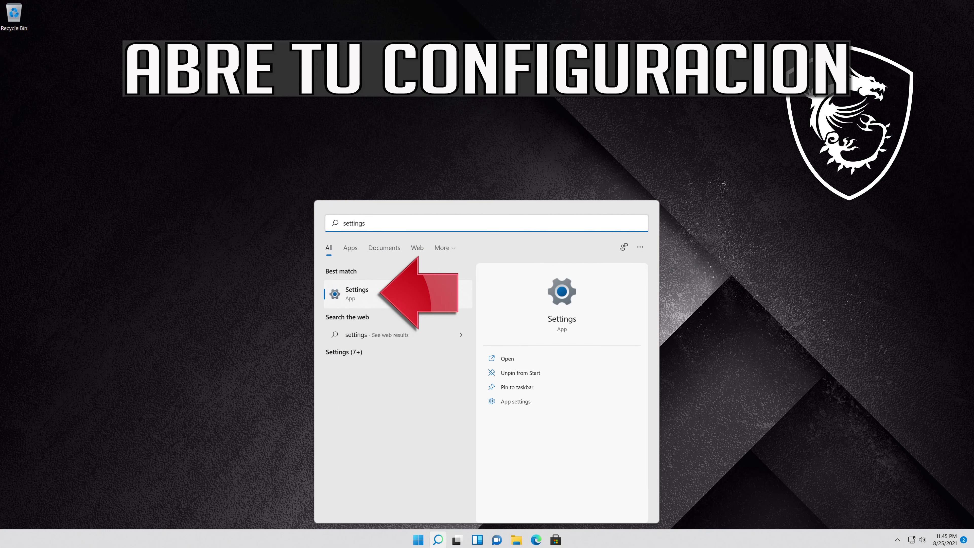
click(409, 296)
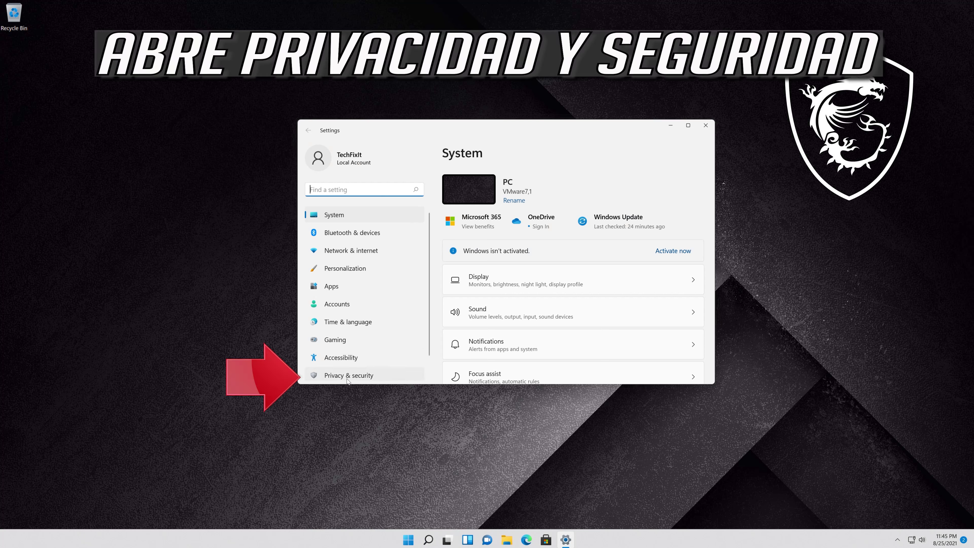
click(371, 375)
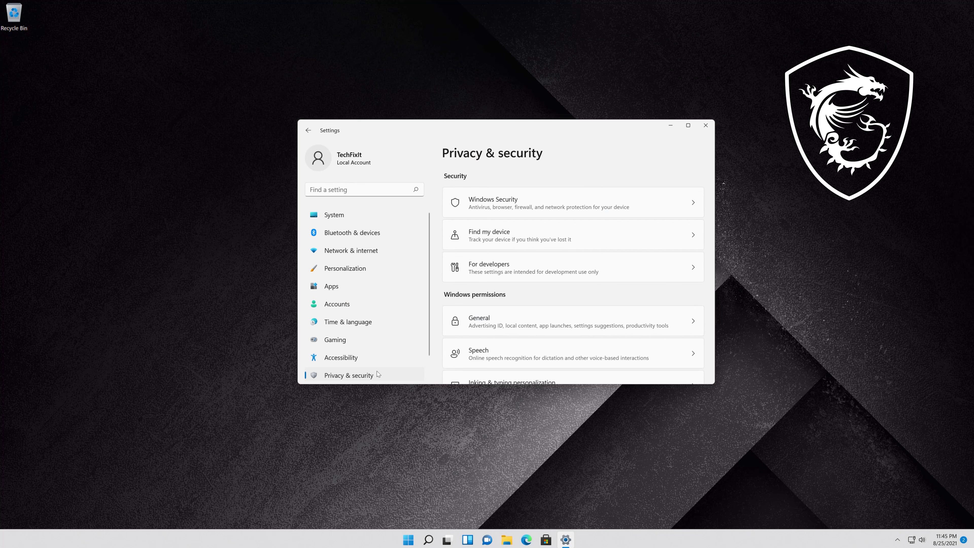
scroll(533, 306, down, 5)
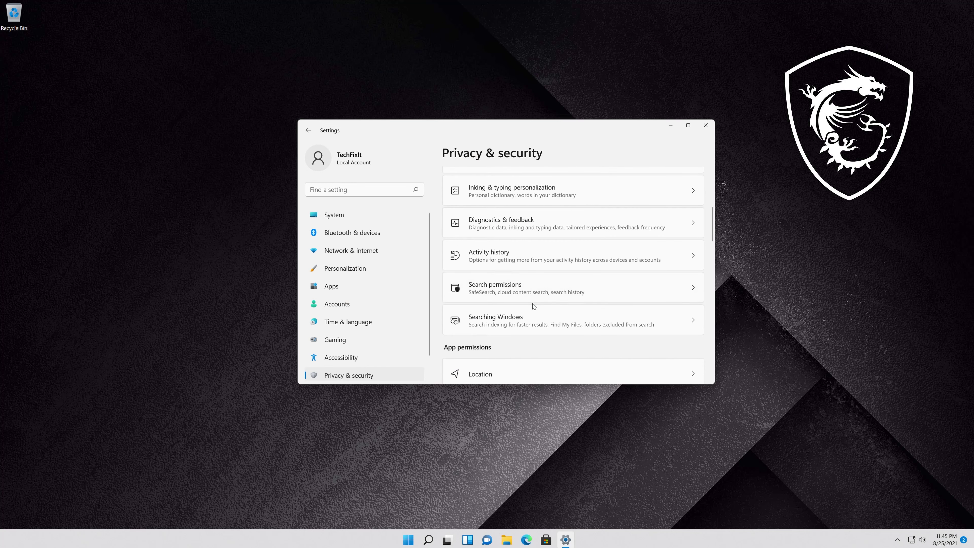
scroll(533, 303, down, 4)
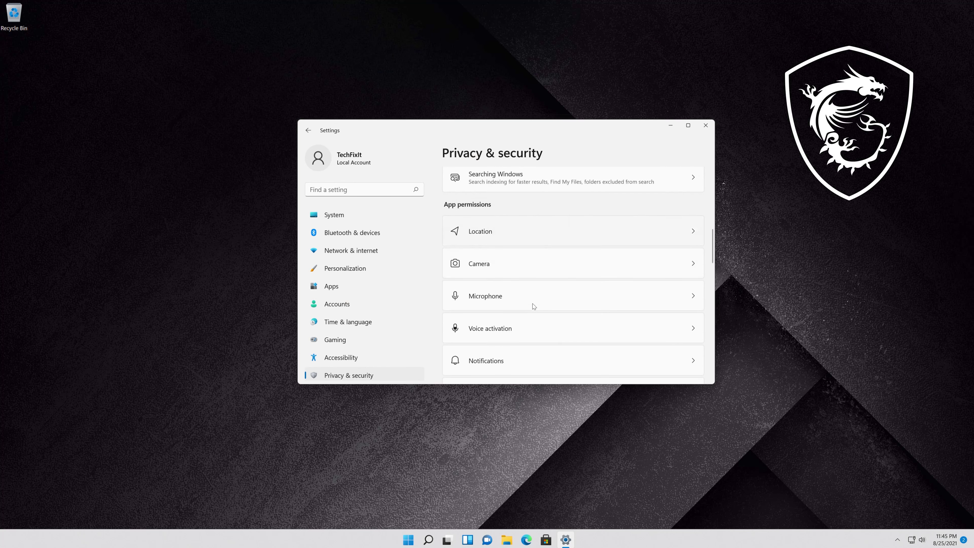
click(521, 250)
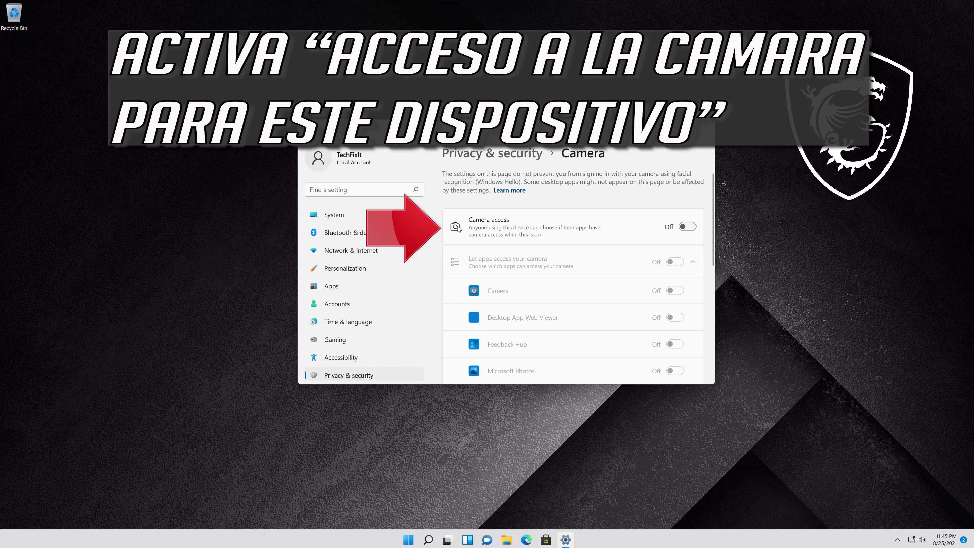
Turn on camera access for the device, for apps and for desktop apps, and close Settings.
click(689, 227)
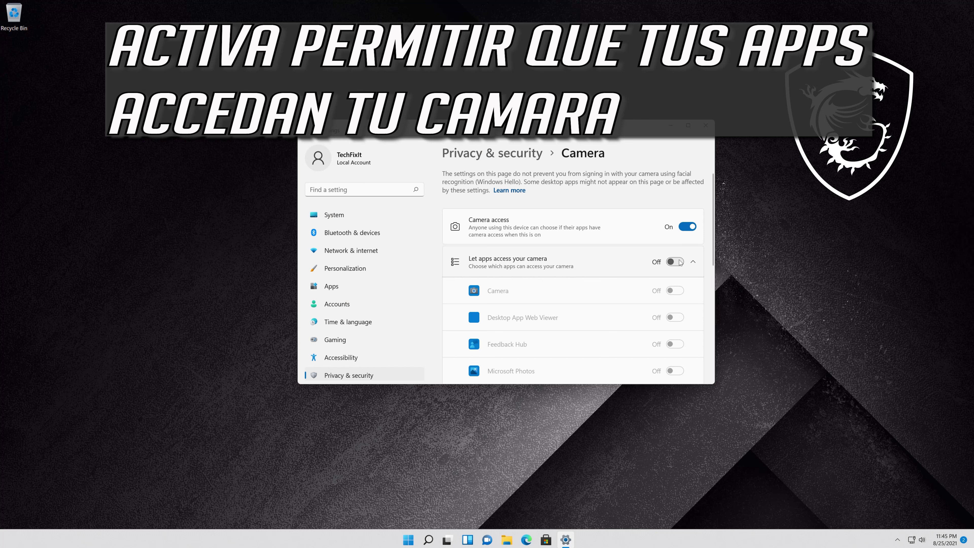
click(677, 262)
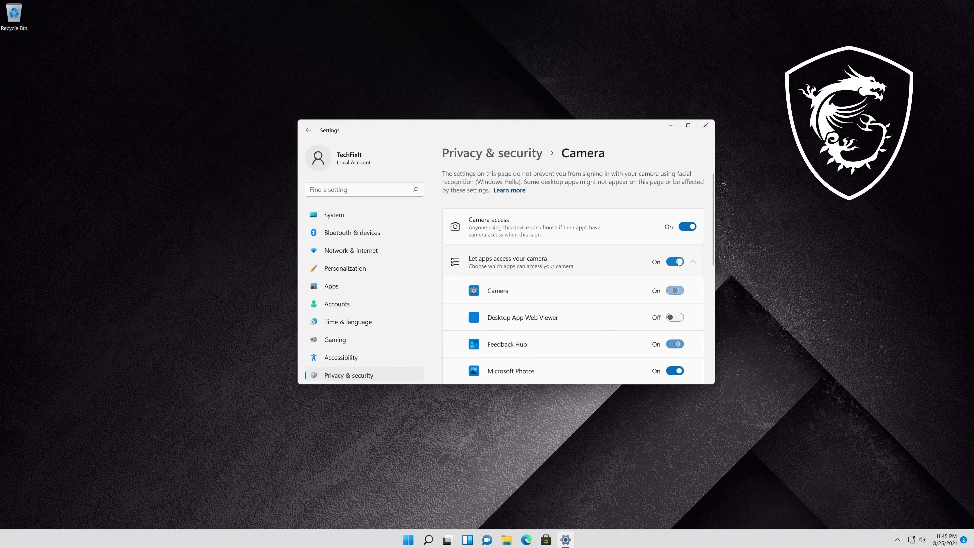
scroll(559, 241, down, 2)
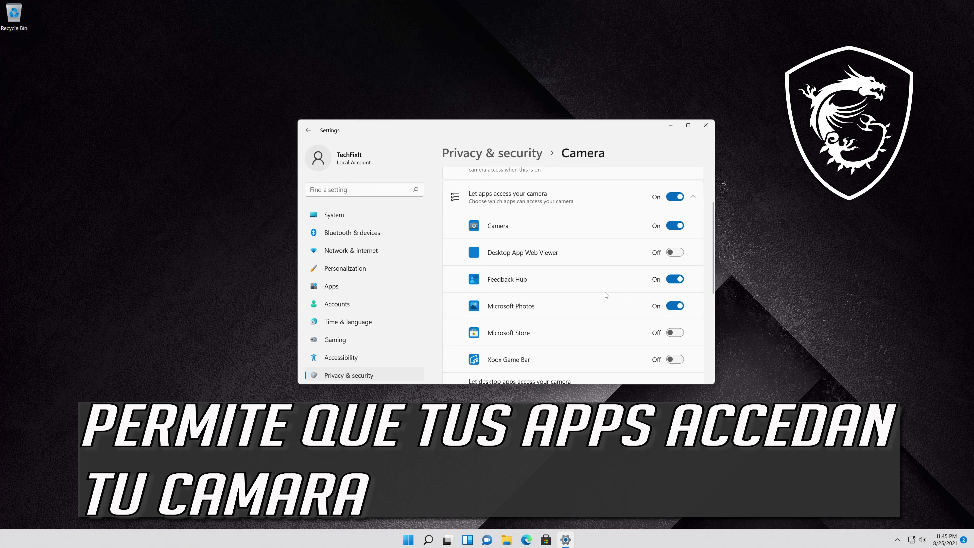
scroll(605, 295, down, 3)
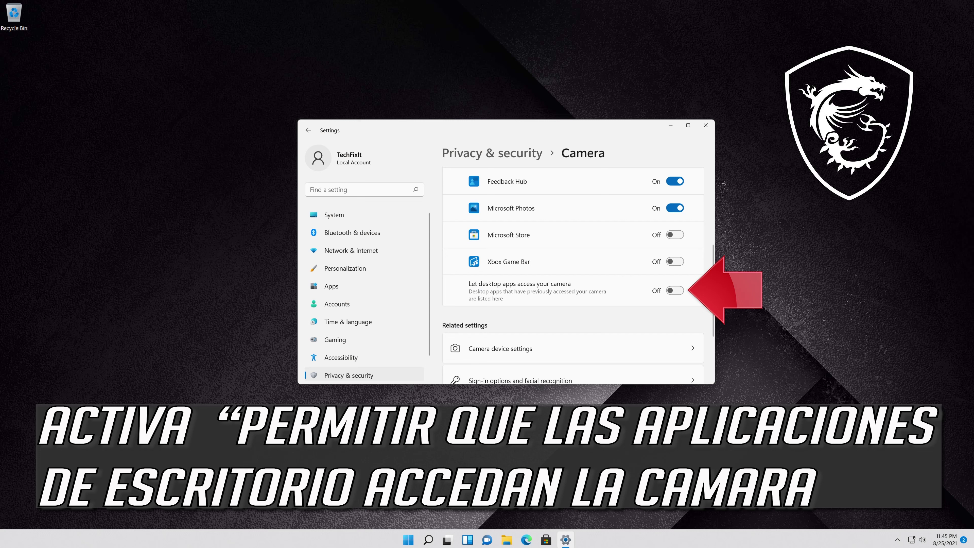
click(676, 294)
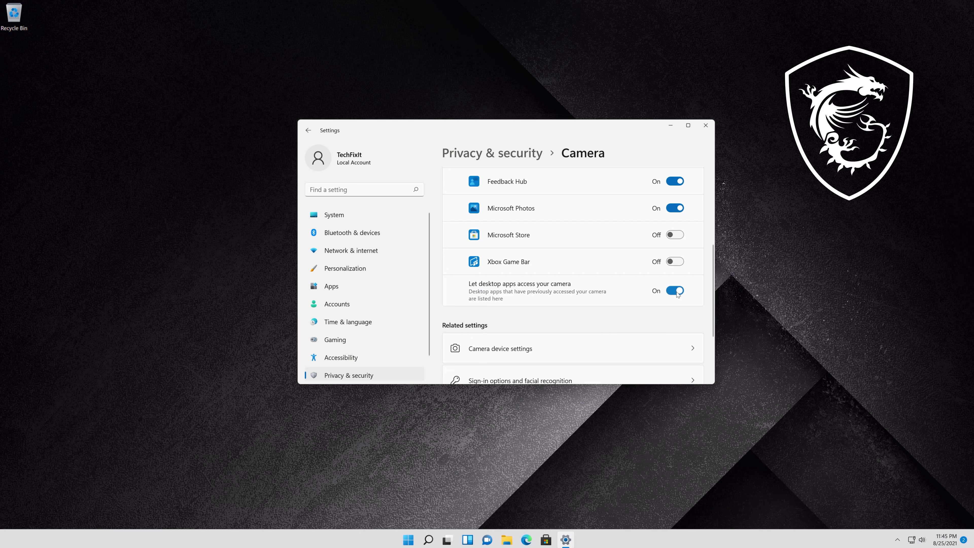
click(705, 126)
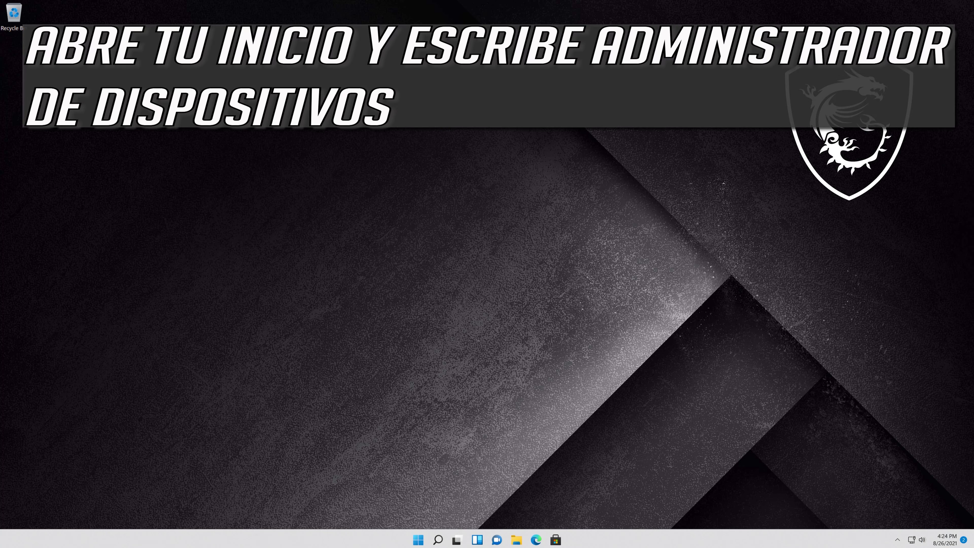
Search for "device manager", open Device Manager and move its window to the middle of the desktop.
key(super)
text(de)
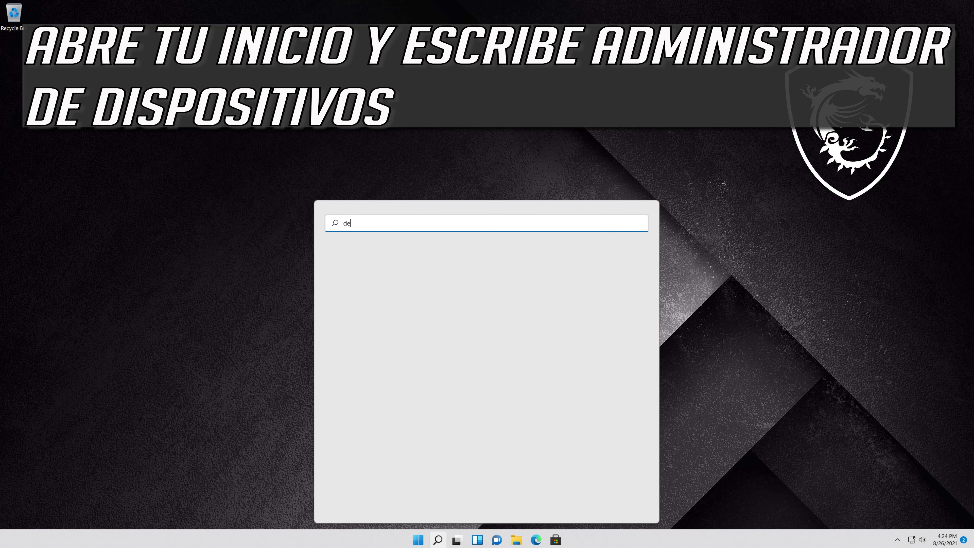
text(vice manager)
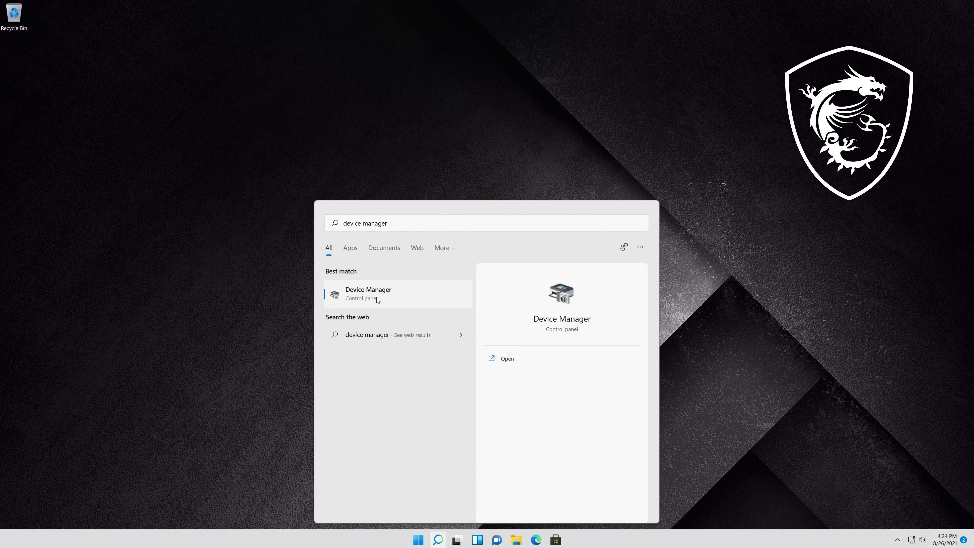
click(376, 297)
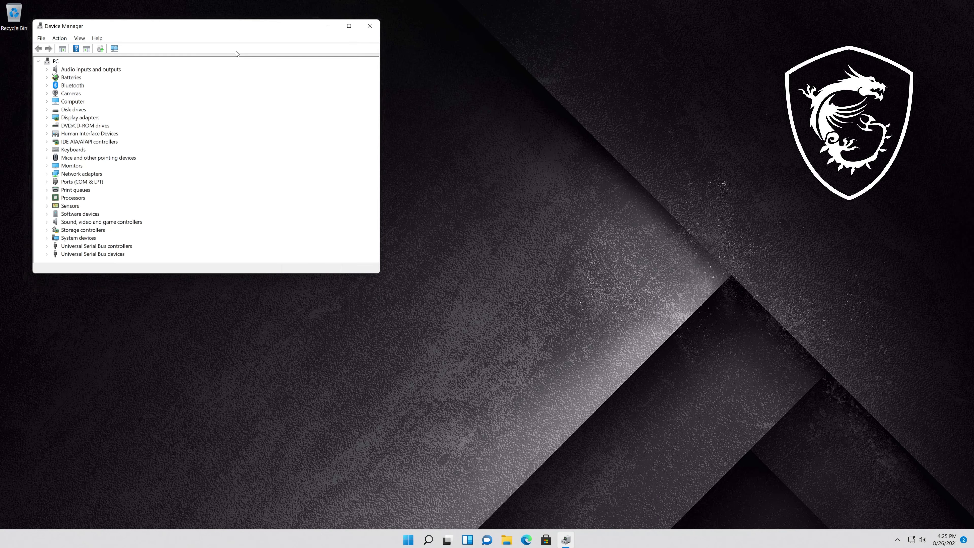
drag(223, 30, 542, 136)
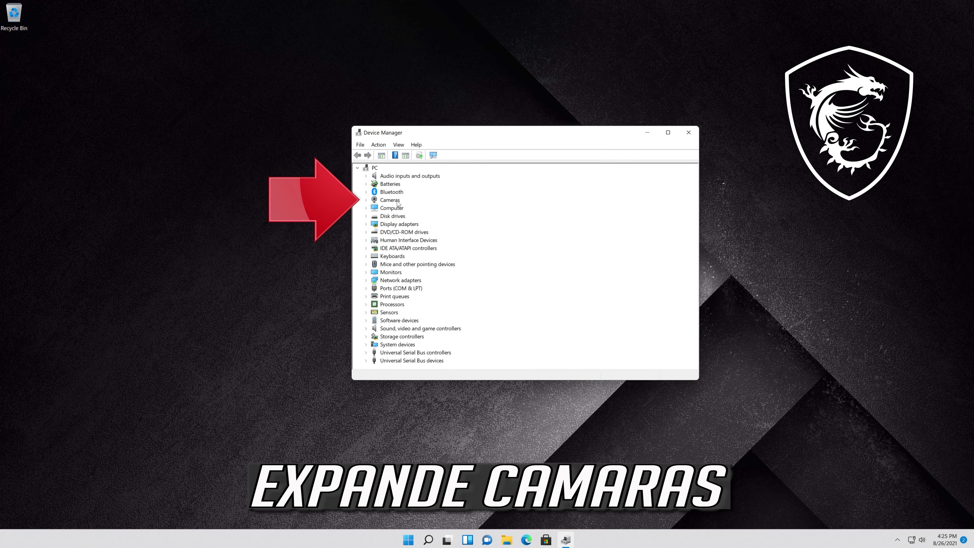
Expand the Cameras category and show the driver properties of the first Integrated Webcam.
click(366, 200)
click(411, 208)
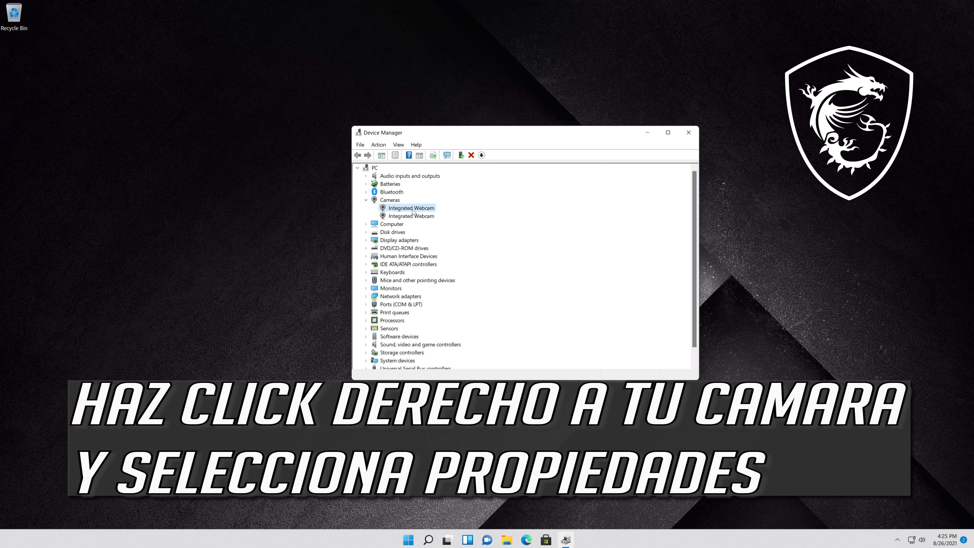
right_click(423, 208)
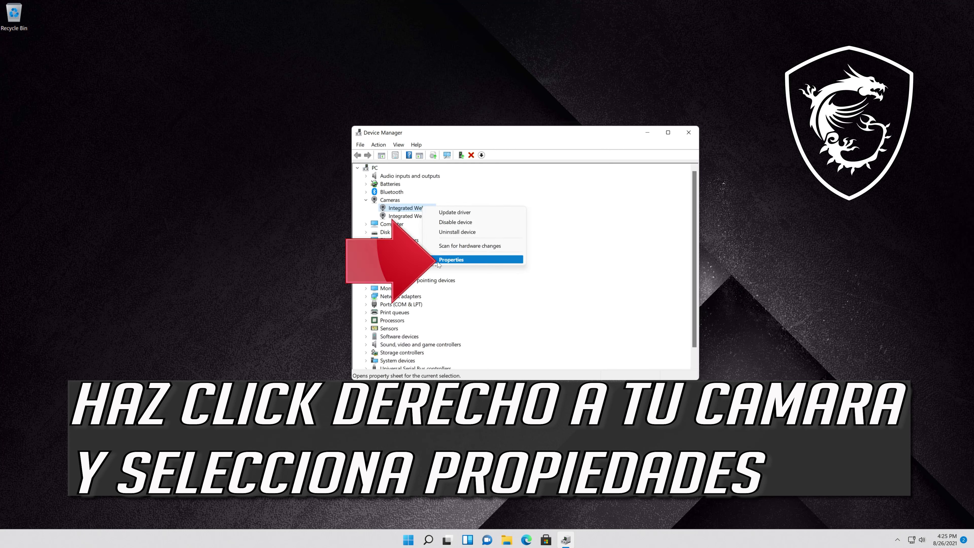
click(461, 260)
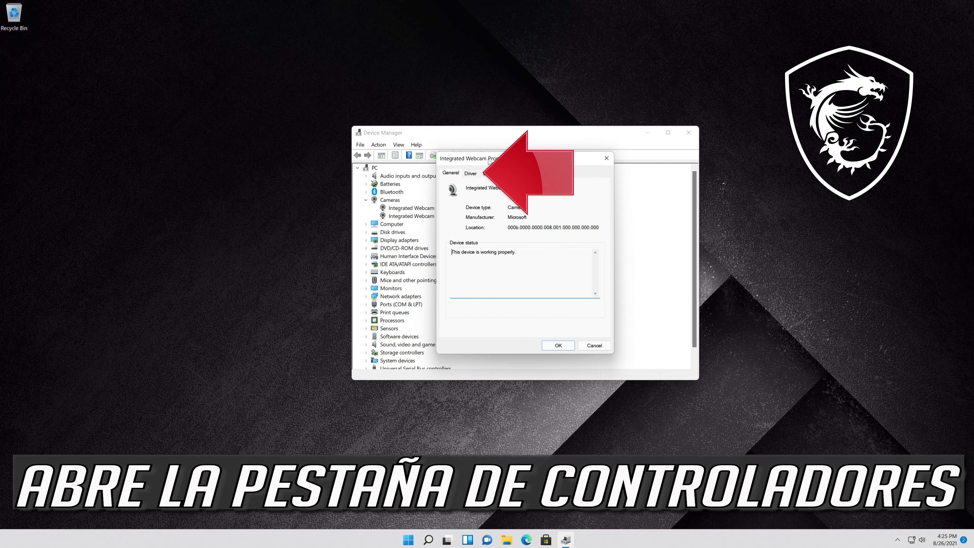
click(470, 174)
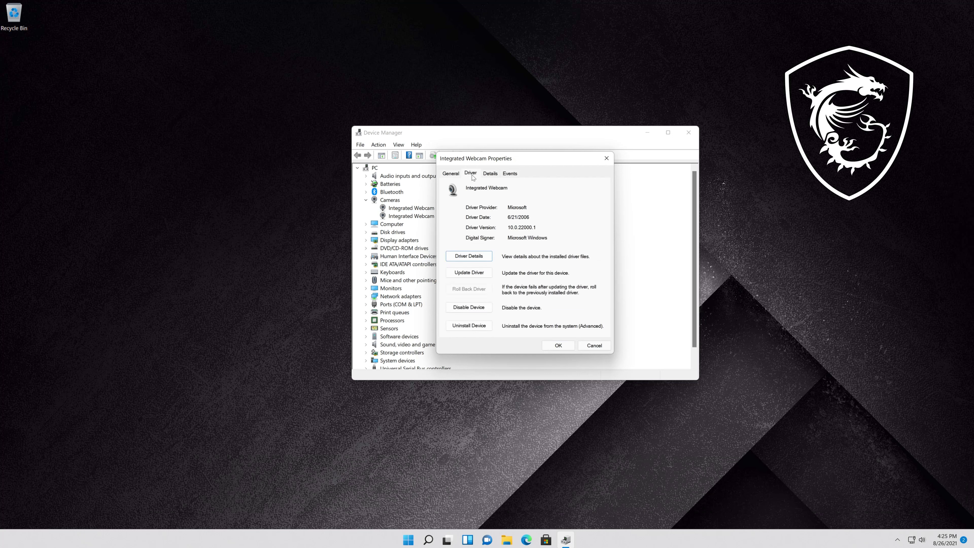
Install the USB Video Device driver for the webcam from the computer's list of available drivers, and close Device Manager.
click(457, 276)
click(457, 284)
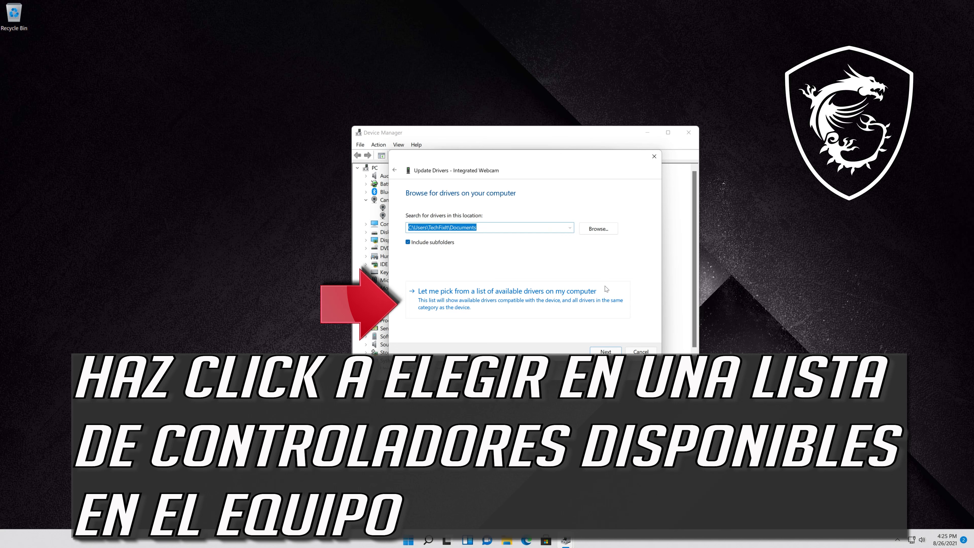
click(530, 303)
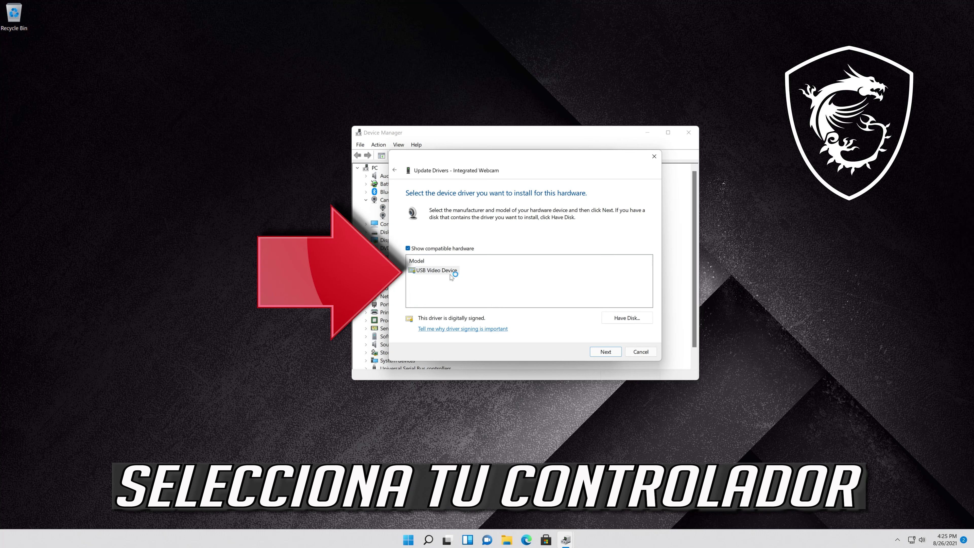
click(414, 271)
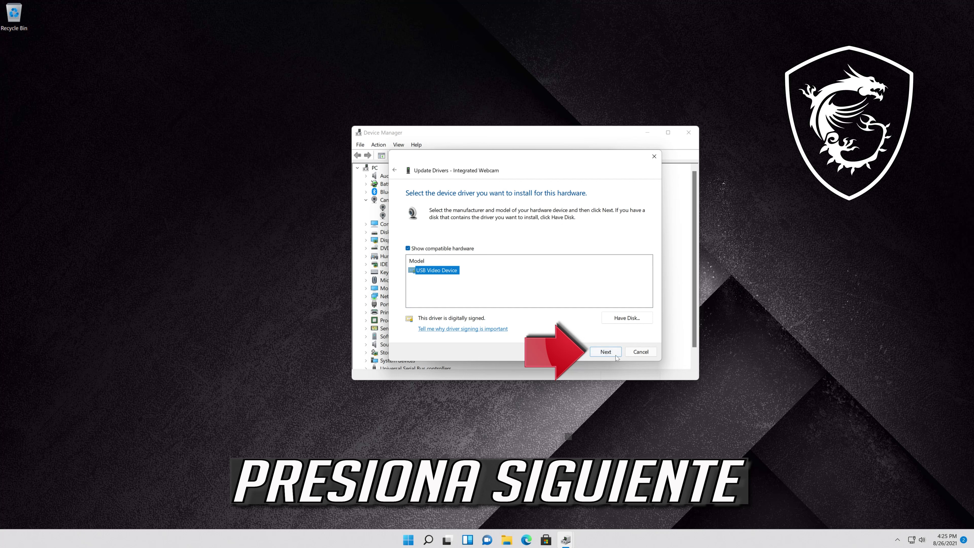
click(605, 352)
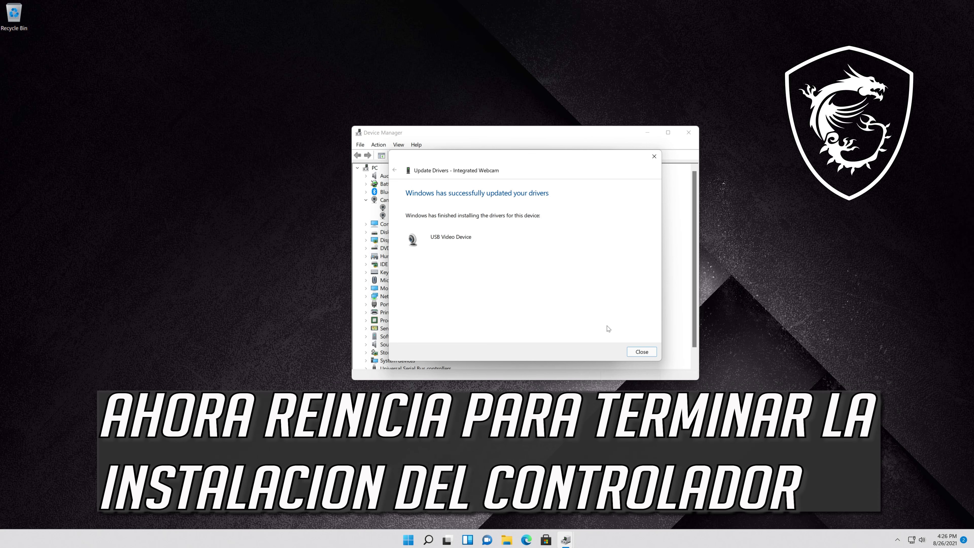
click(640, 352)
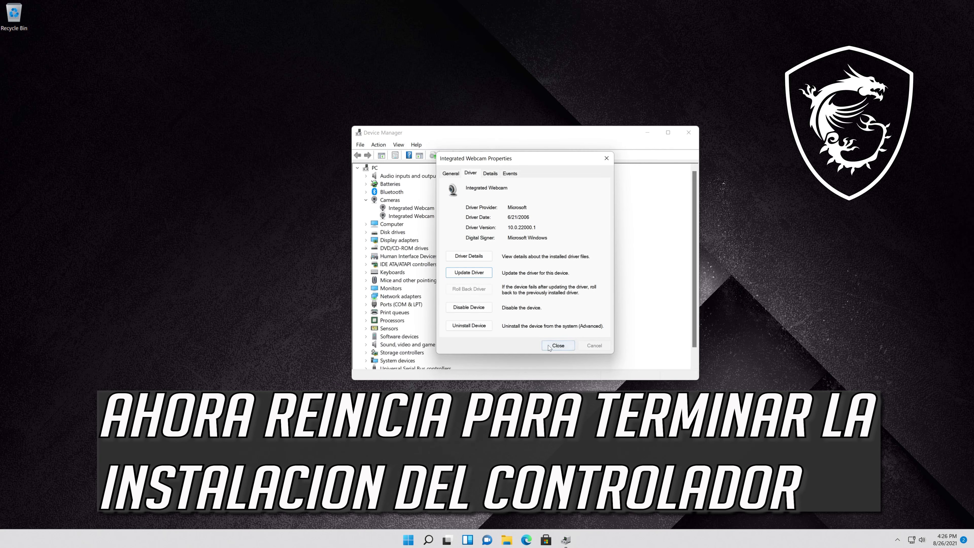
click(567, 347)
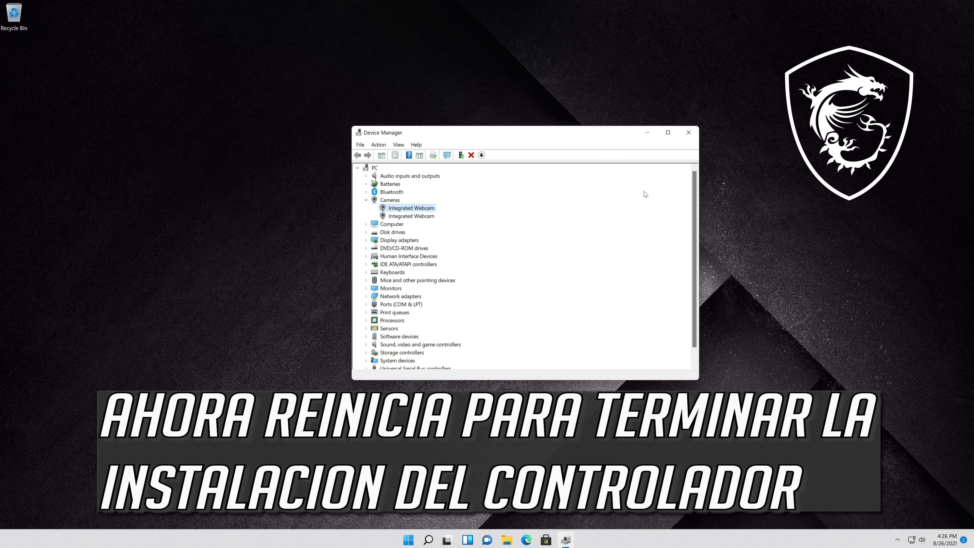
click(689, 132)
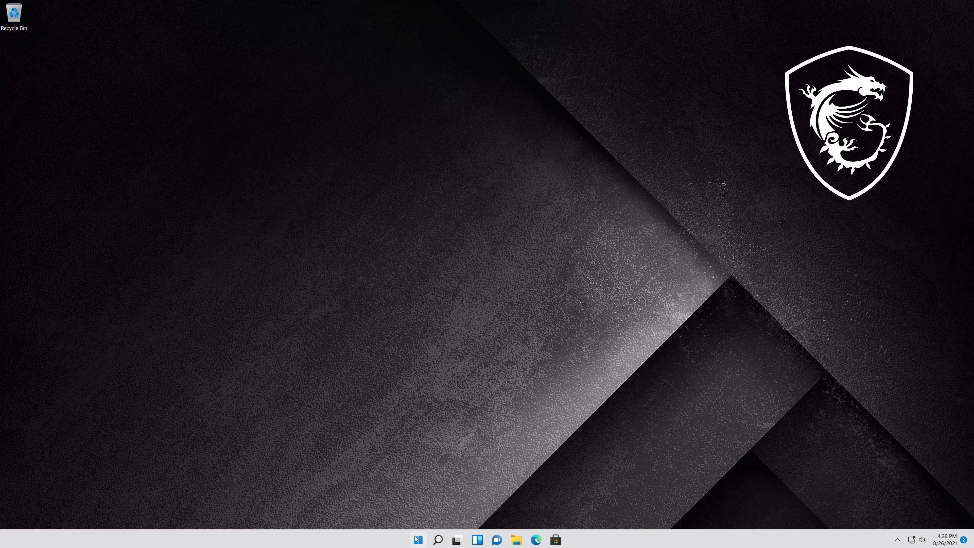
Restart the computer.
click(416, 538)
click(597, 508)
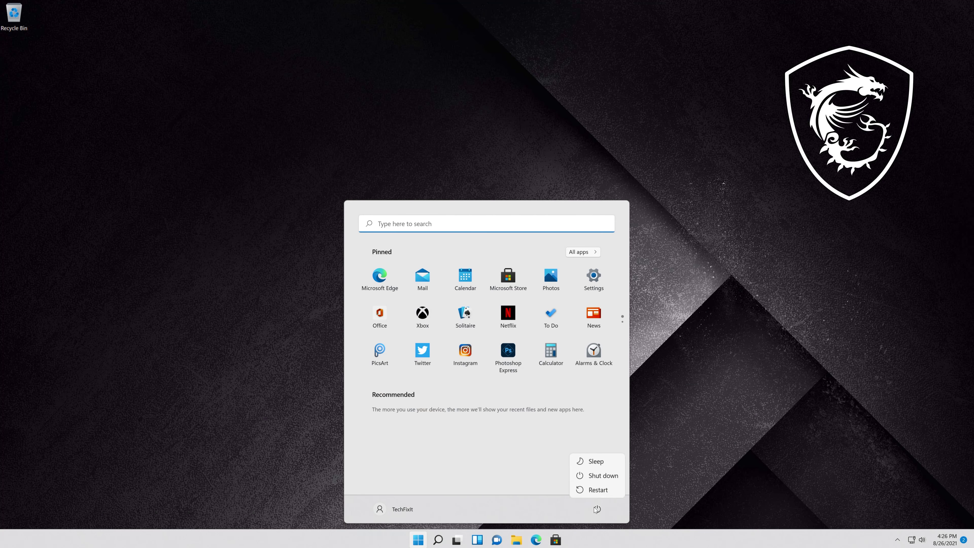
click(597, 490)
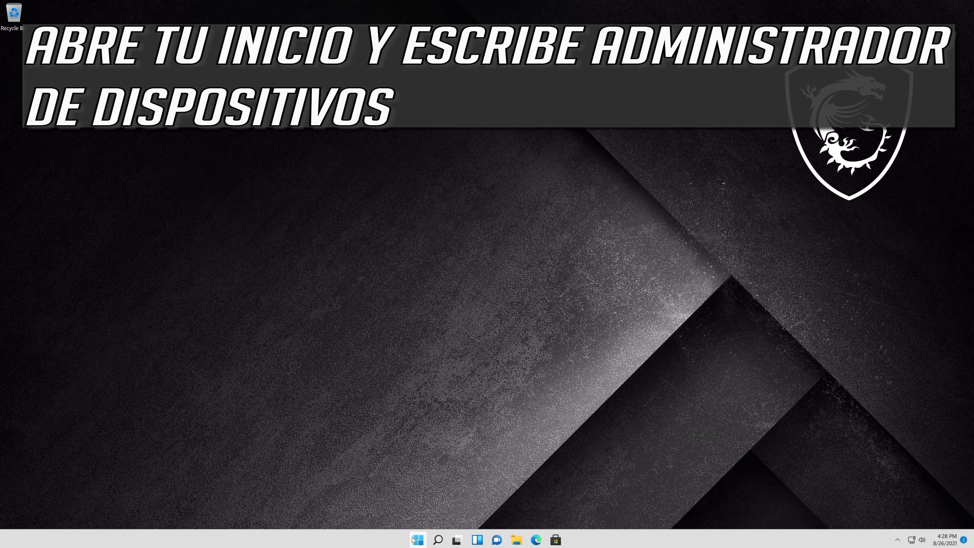
Search for "settings", open the Settings app and show the System page.
click(413, 540)
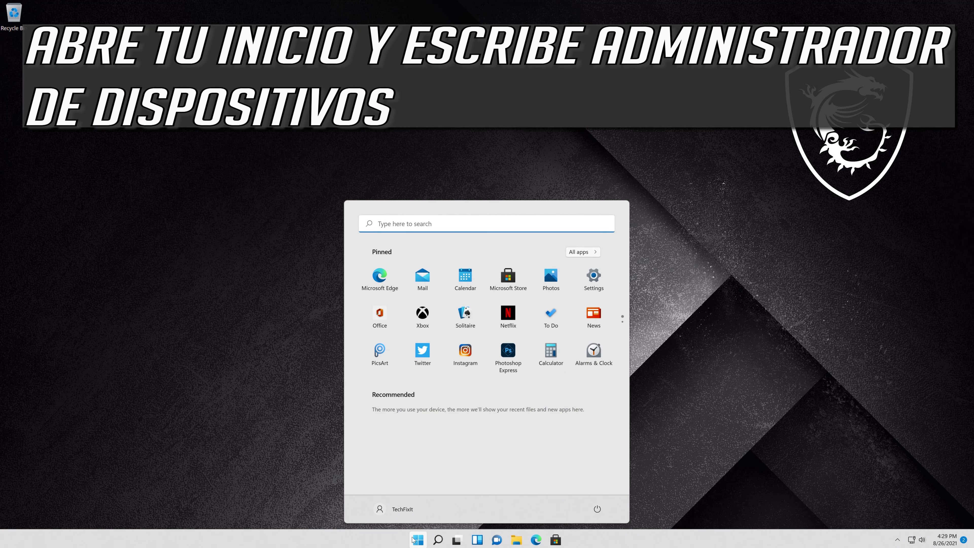
text(settings)
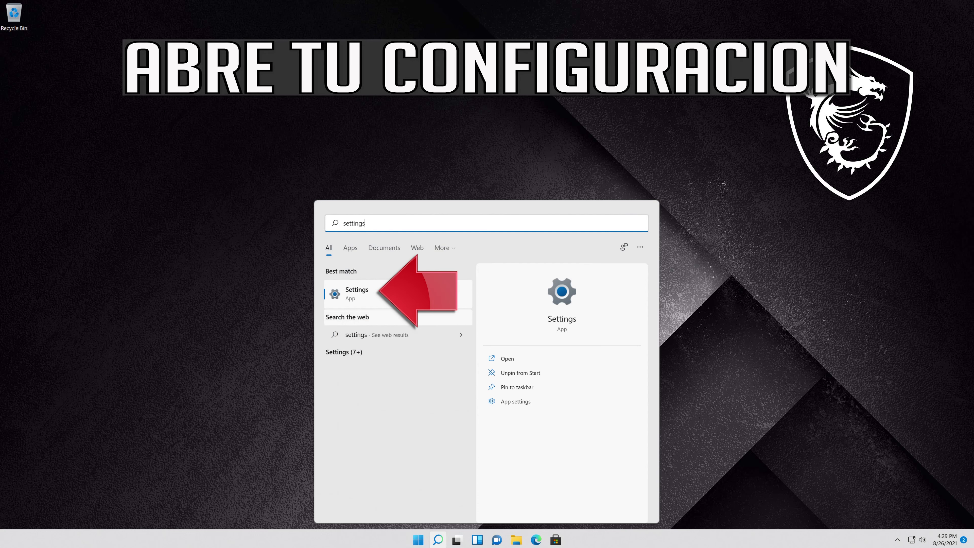
click(422, 290)
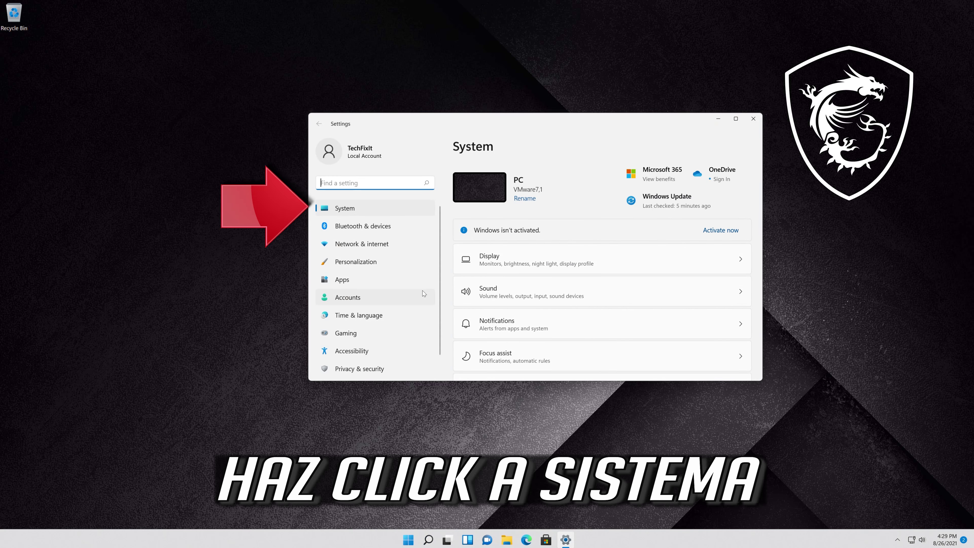
click(353, 212)
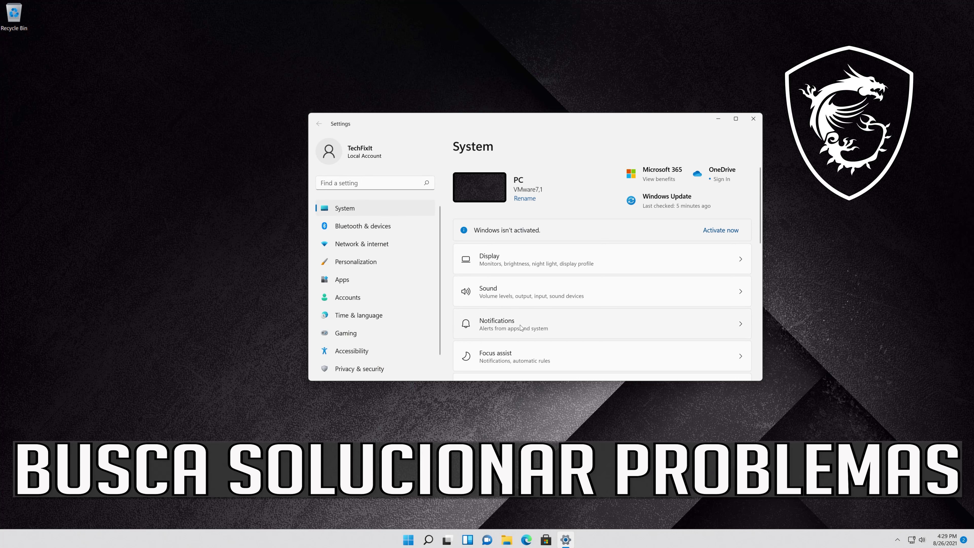
Go to the other troubleshooters in the Troubleshoot settings and run the Camera troubleshooter.
scroll(521, 328, down, 5)
scroll(521, 328, down, 3)
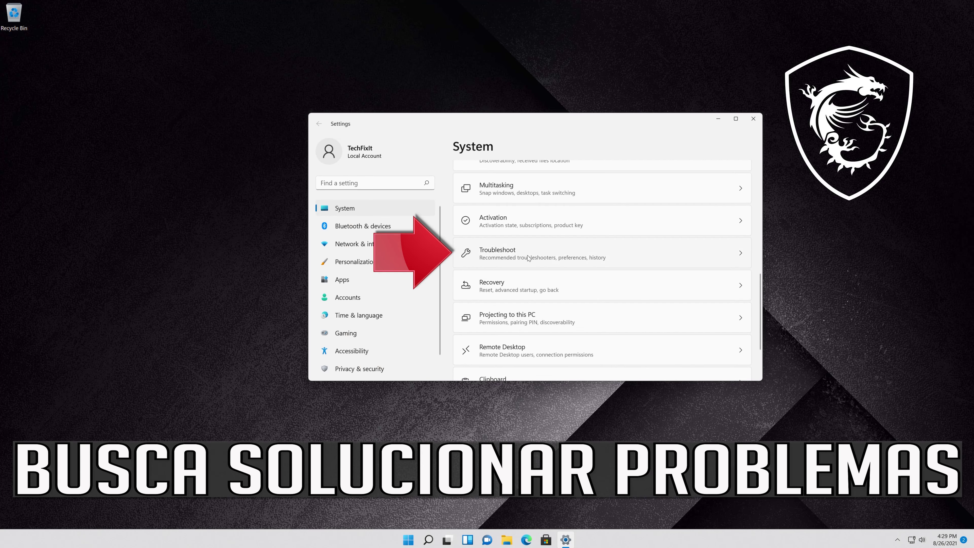
click(531, 259)
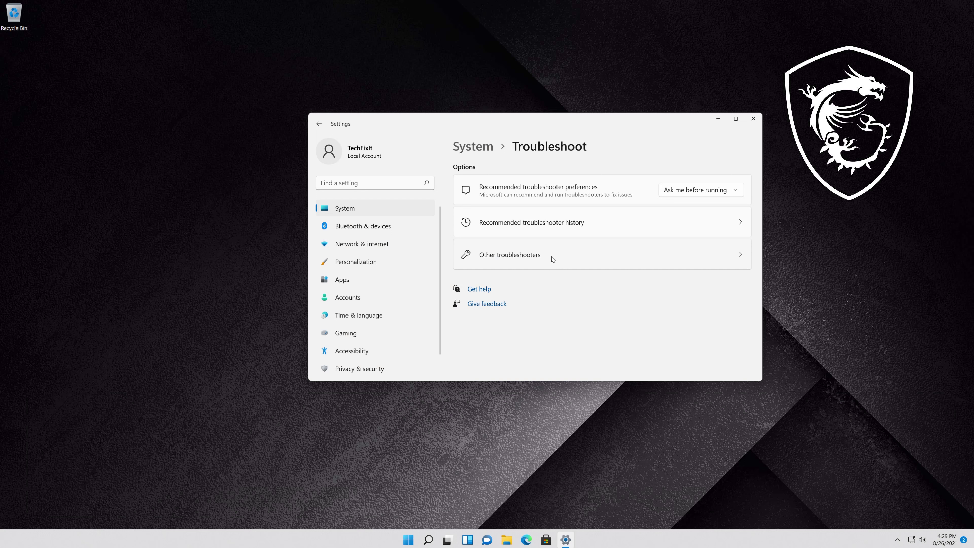
click(538, 258)
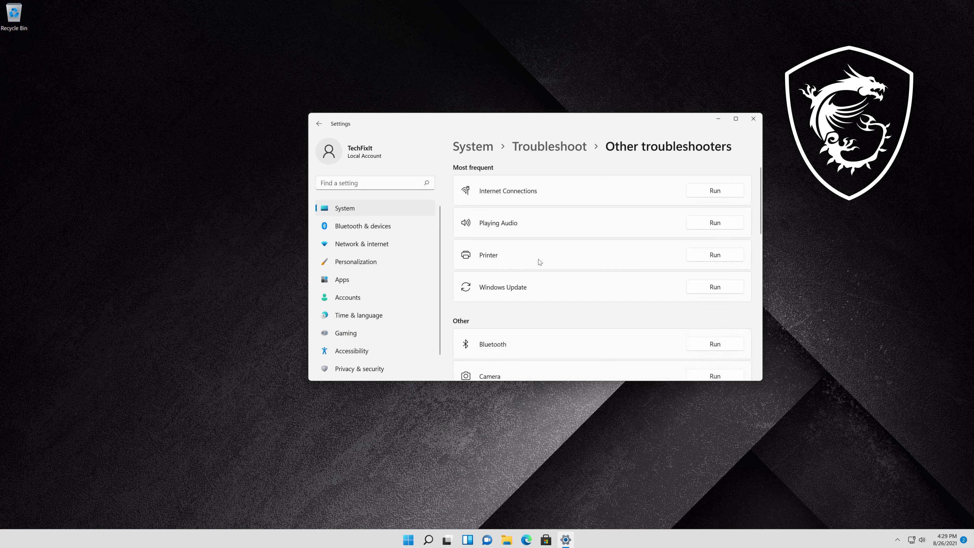
scroll(539, 262, down, 3)
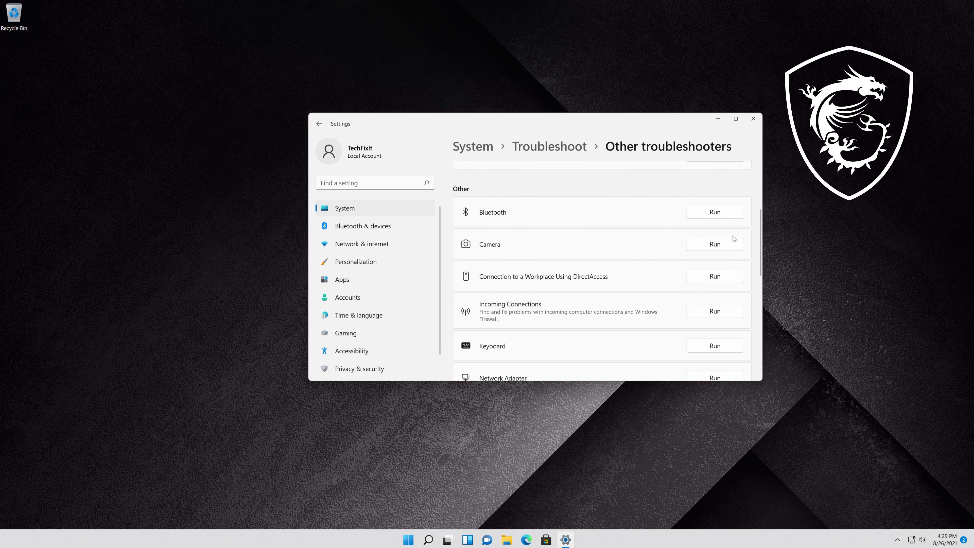
click(710, 249)
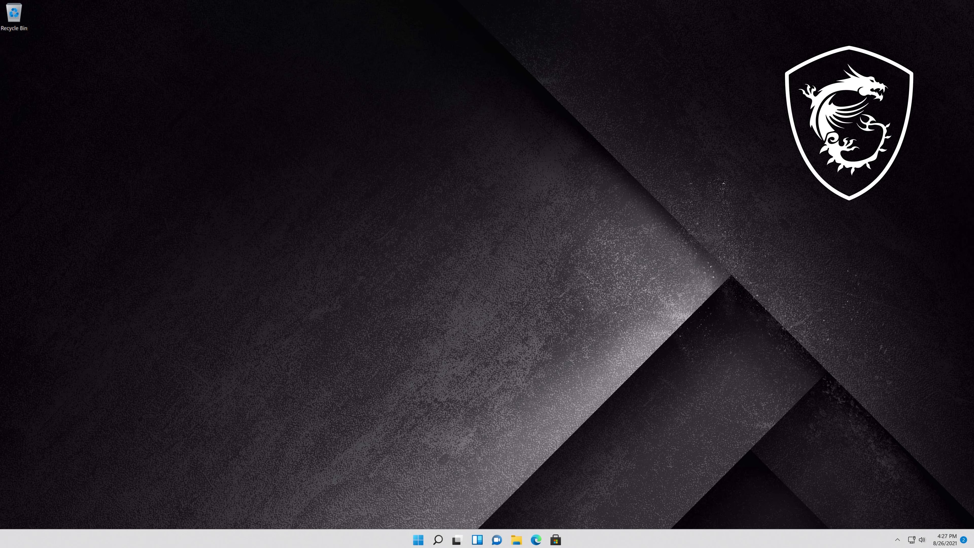
Search for "device manager", open Device Manager and place its window in the middle of the desktop.
key(super)
text(device manager)
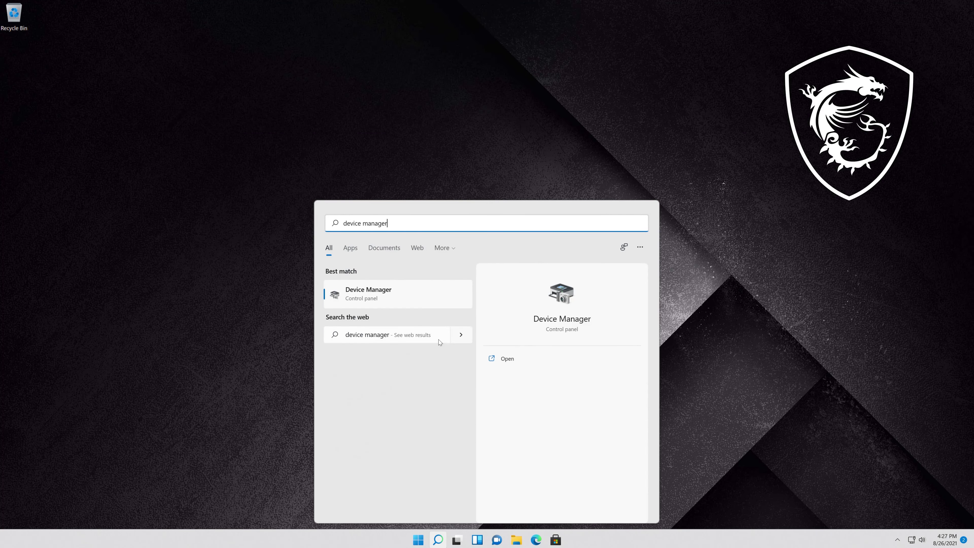
click(394, 300)
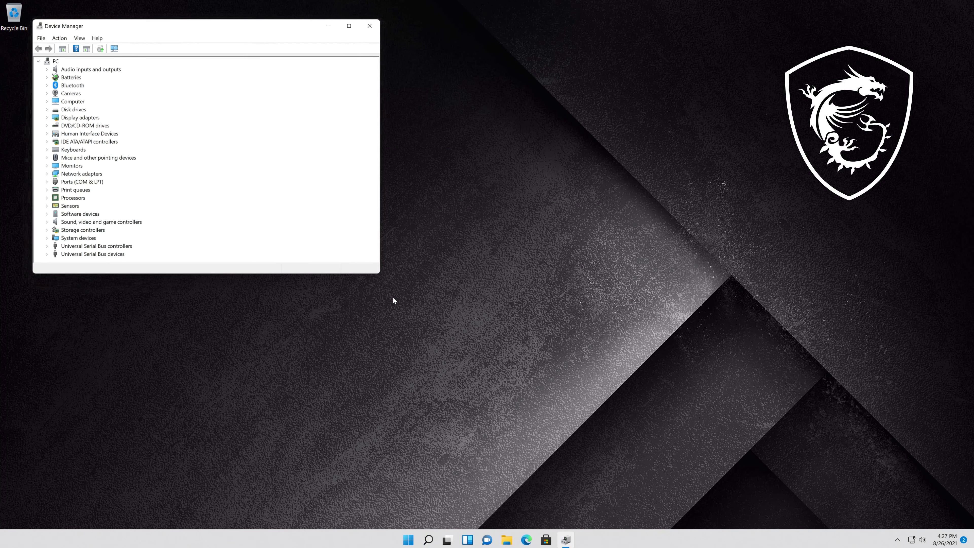
drag(193, 28, 465, 124)
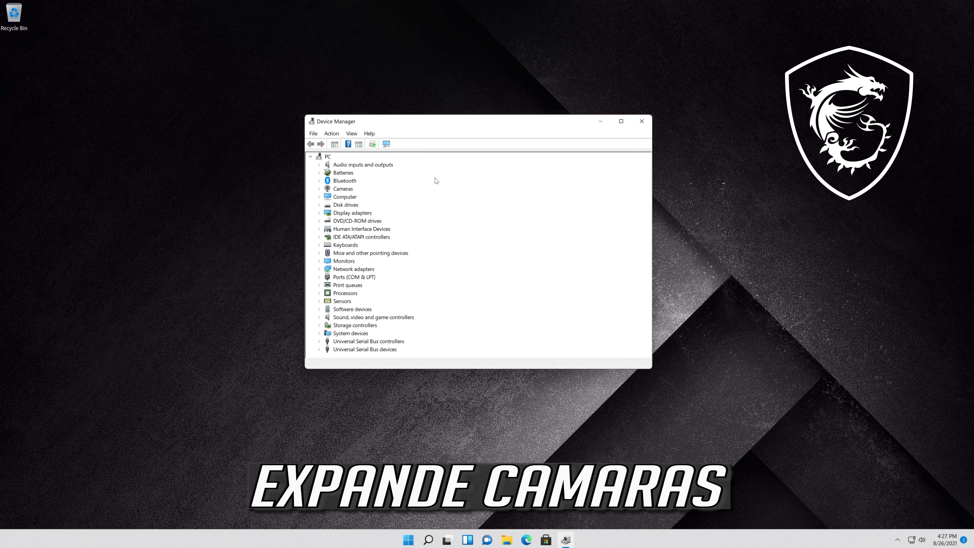
Uninstall the first Integrated Webcam in the Cameras category through its driver properties, and close Device Manager.
click(318, 188)
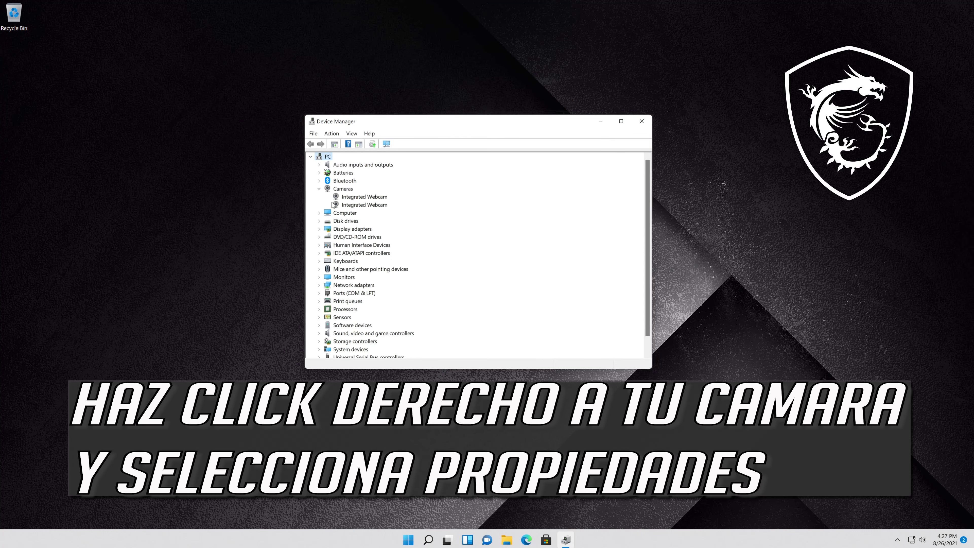
right_click(374, 198)
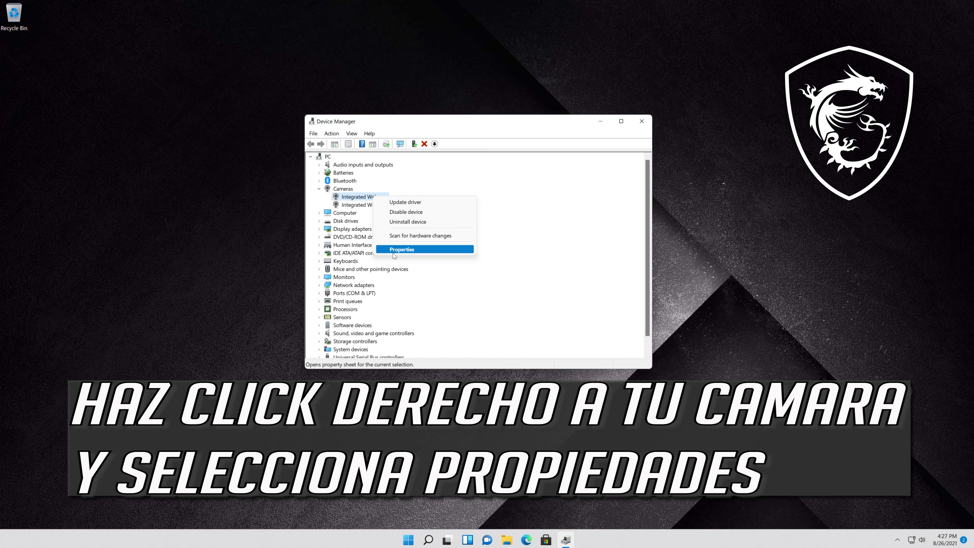
click(409, 250)
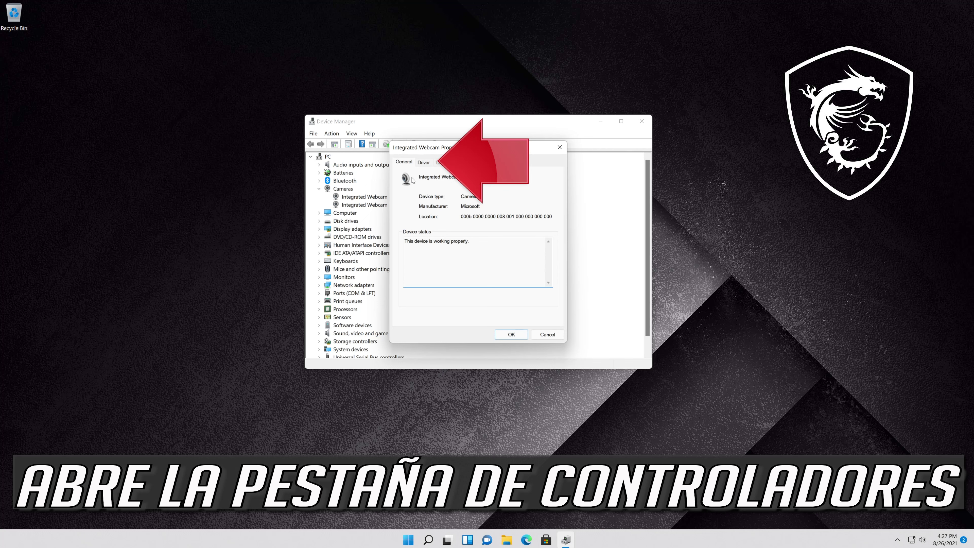
click(430, 165)
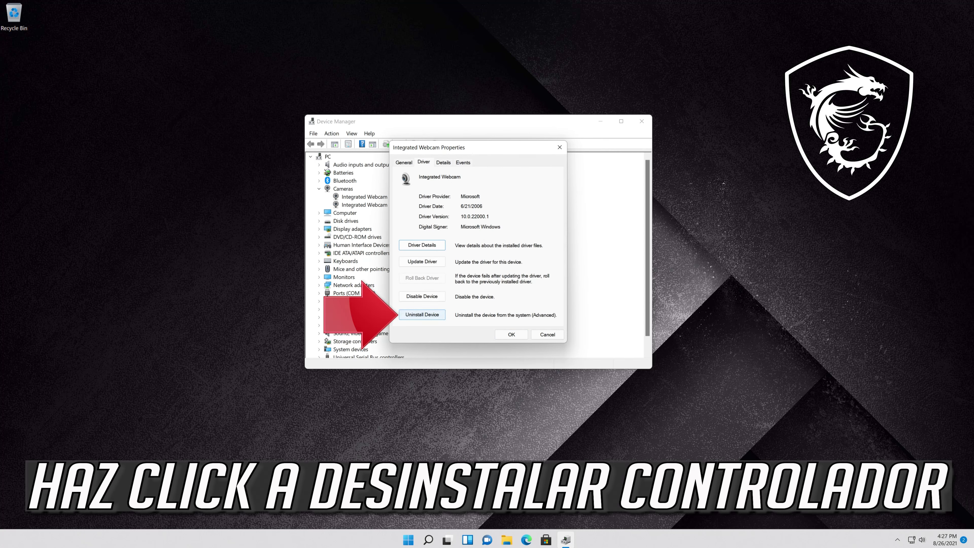
click(424, 318)
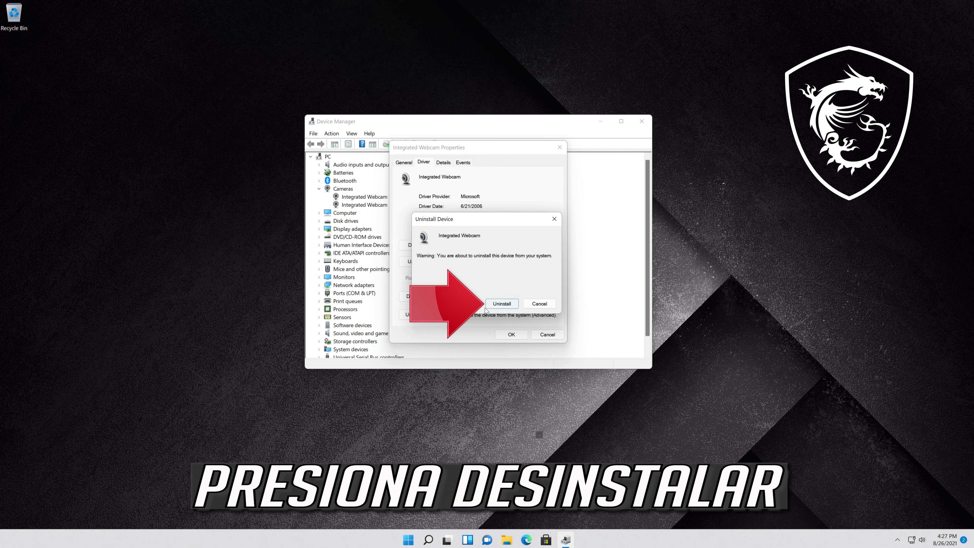
click(502, 305)
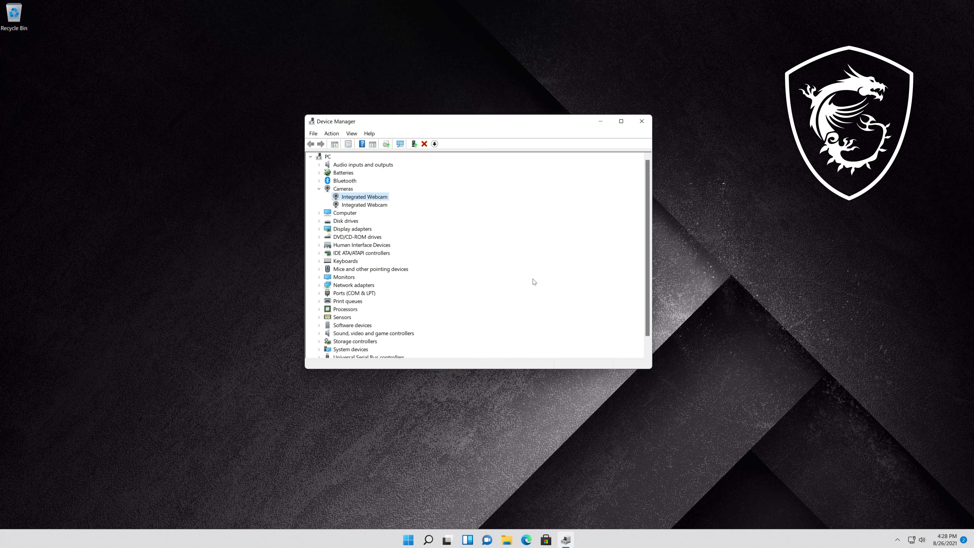
click(645, 123)
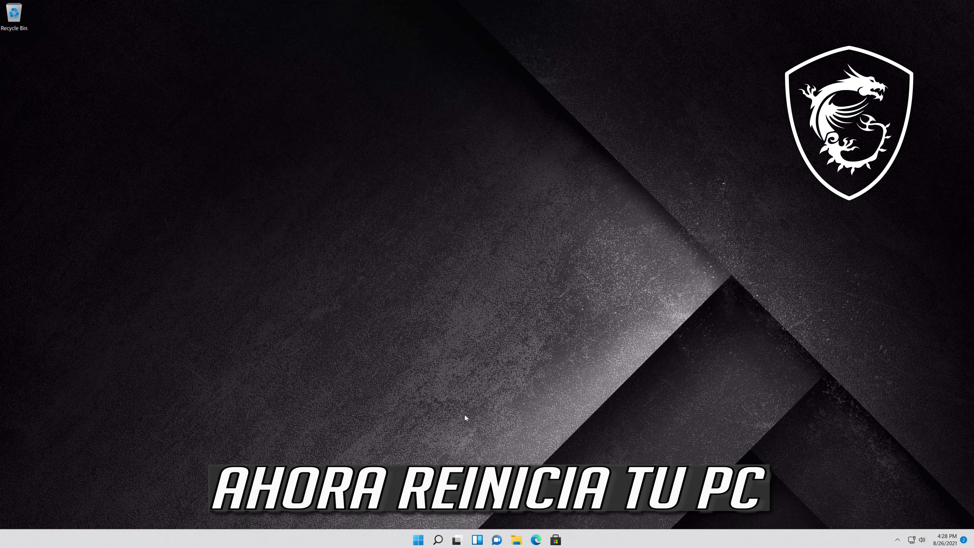
Restart the computer to finish removing the webcam device.
click(420, 537)
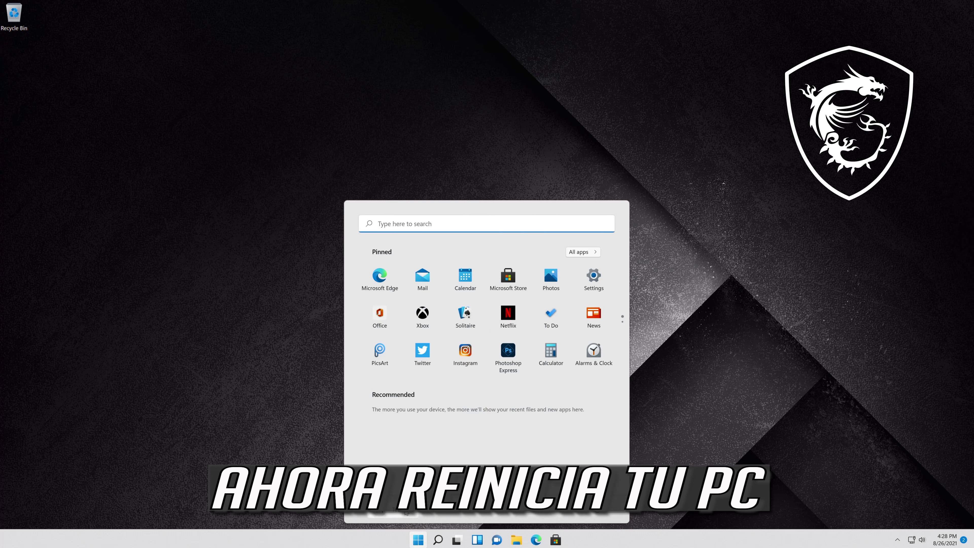
click(594, 513)
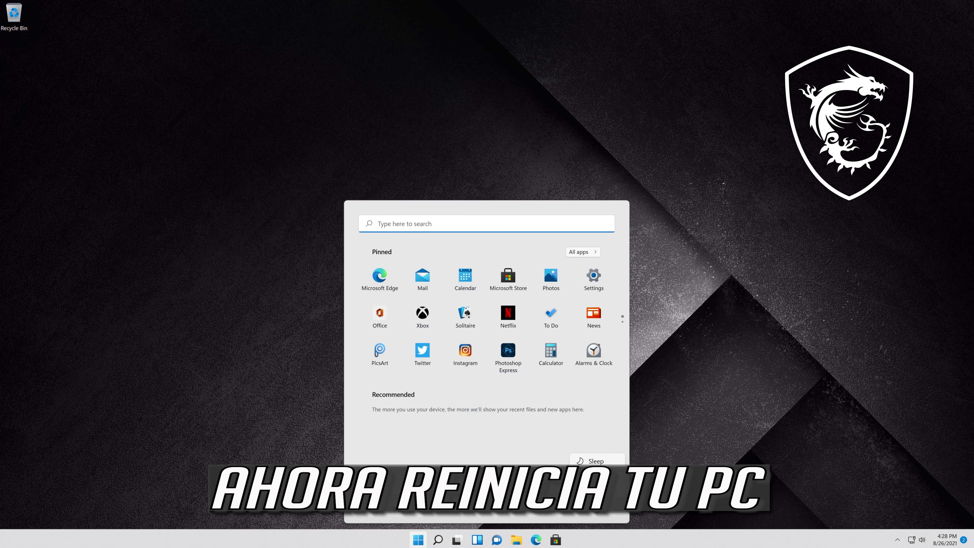
click(589, 487)
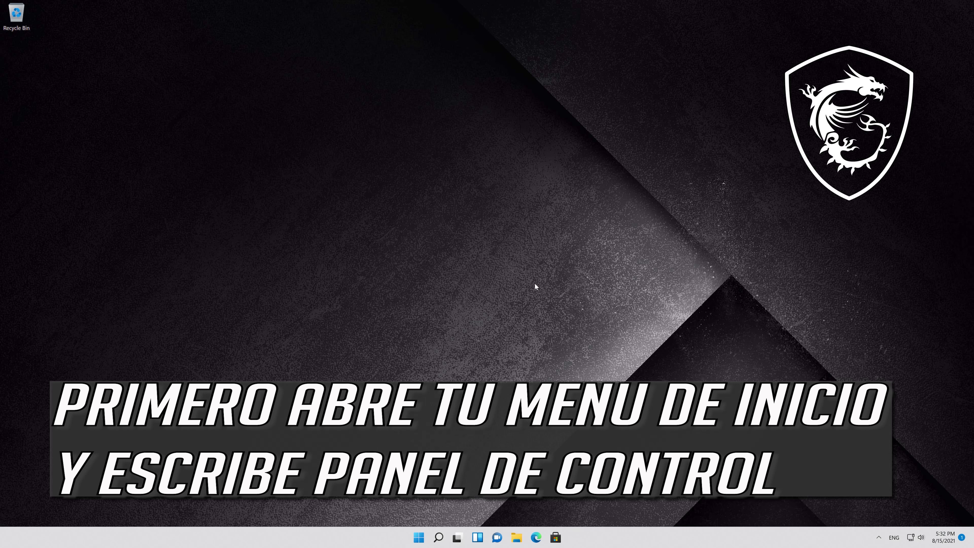
Search for "control panel" and open Control Panel.
key(super)
text(c)
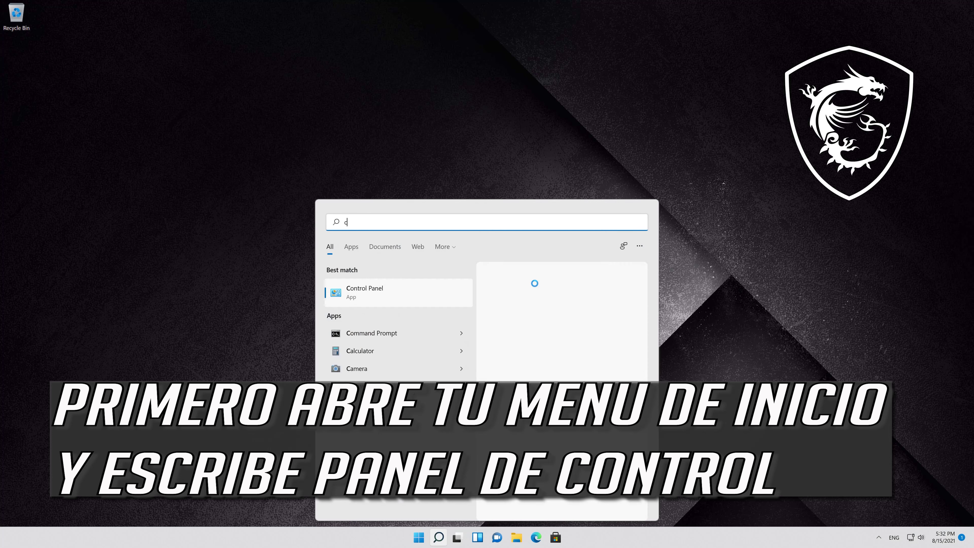
text(ontrol panel)
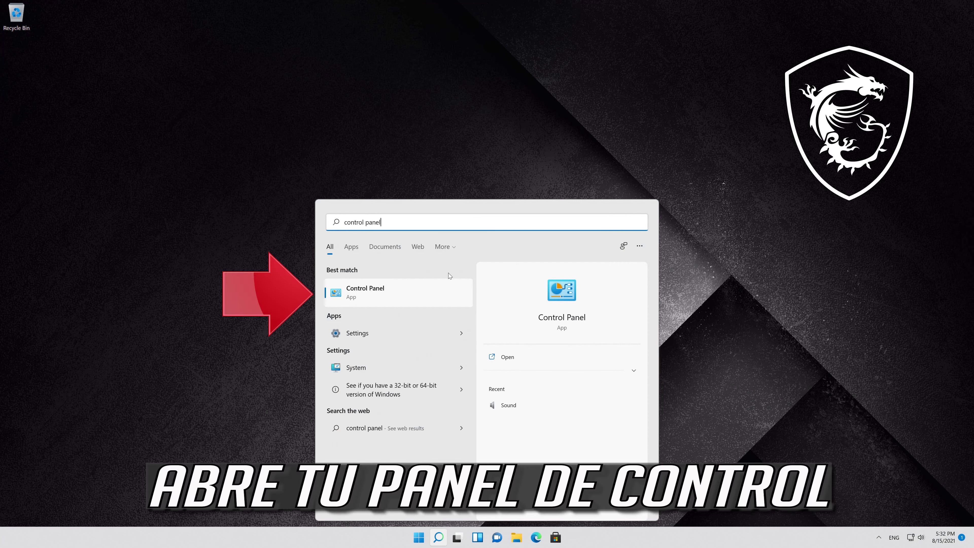
click(402, 296)
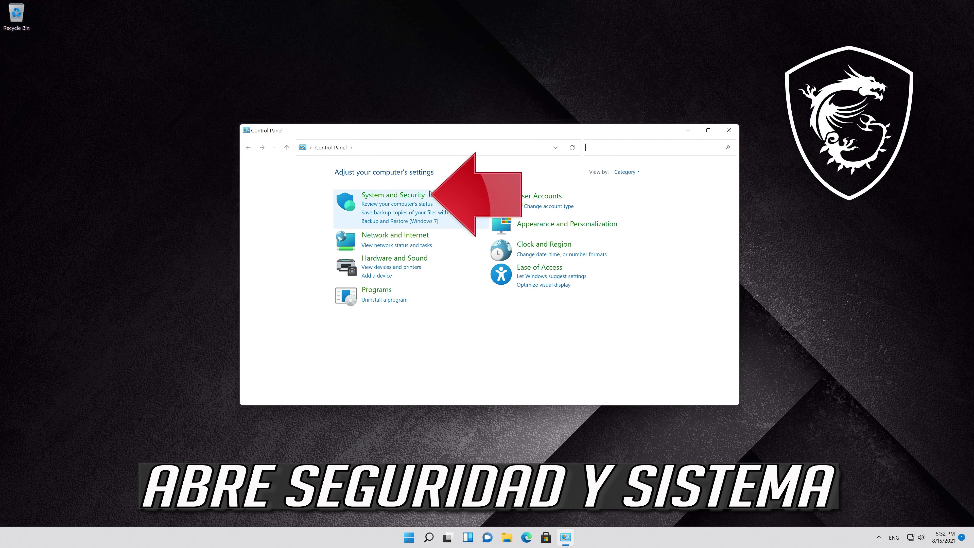
Open System Restore from the Recovery tools under System and Security, Security and Maintenance.
click(402, 200)
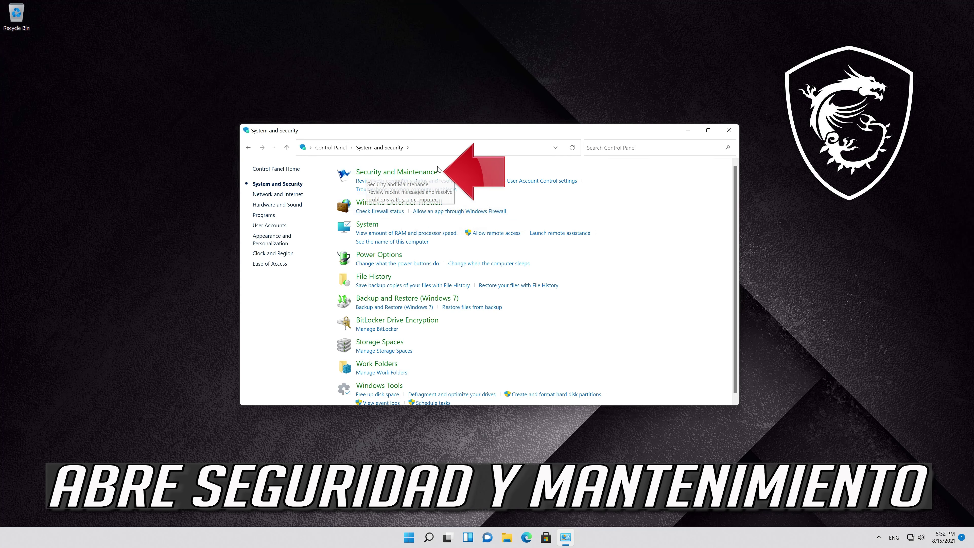
click(401, 177)
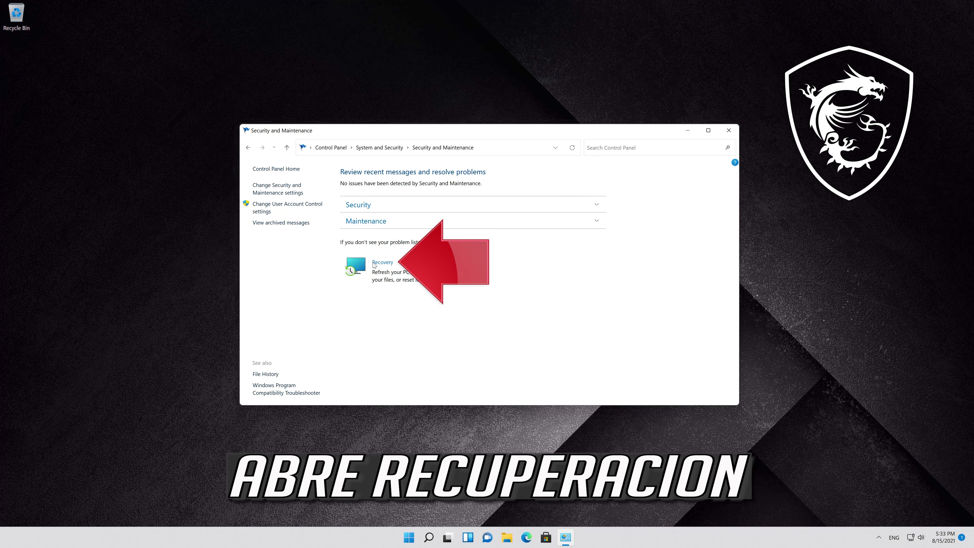
click(389, 264)
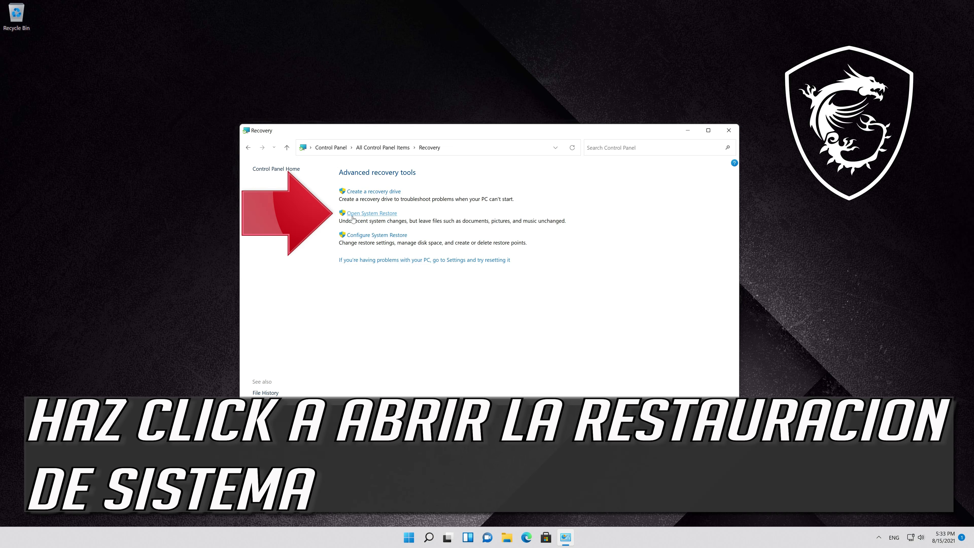
click(394, 214)
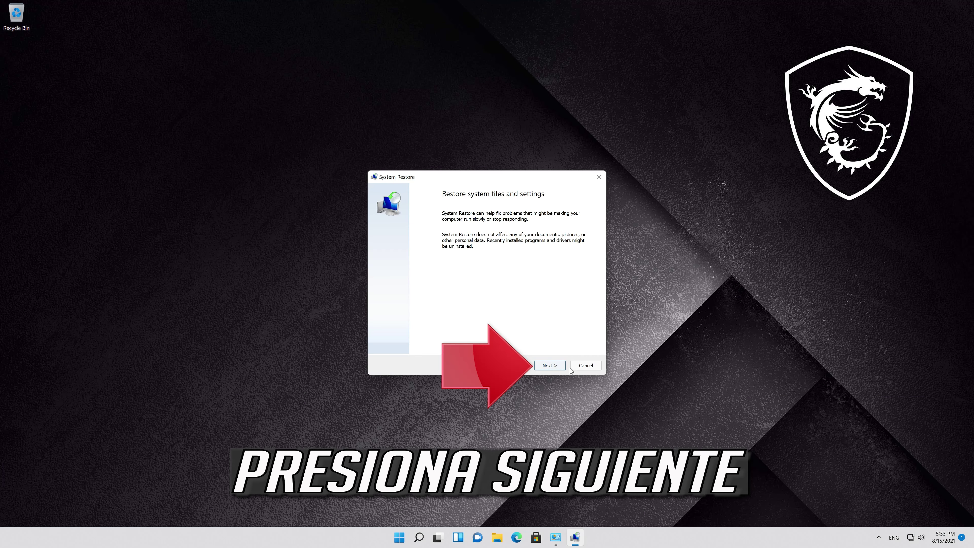
Restore the computer to the manual "New restore point" of 8/15/2021 5:28:20 PM, accepting that the restore cannot be interrupted.
click(549, 366)
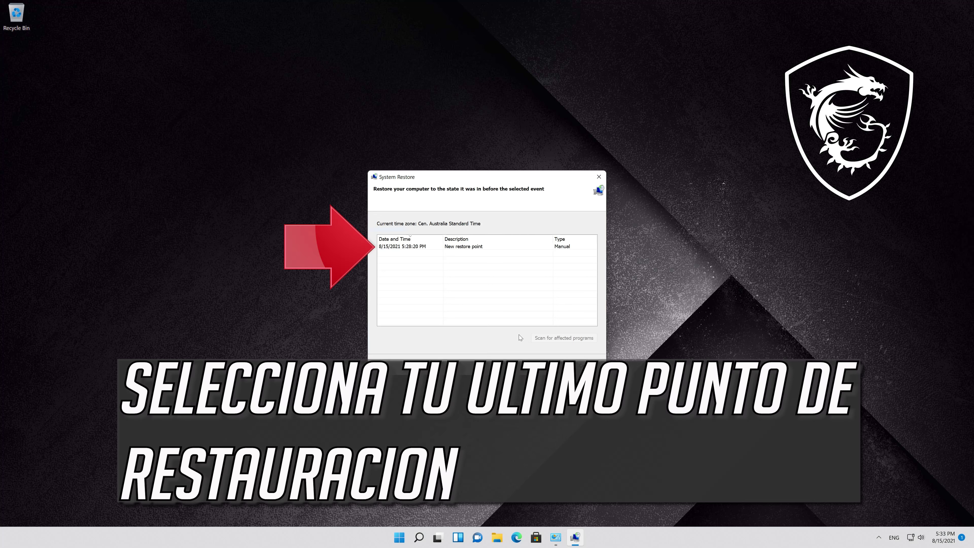
click(484, 247)
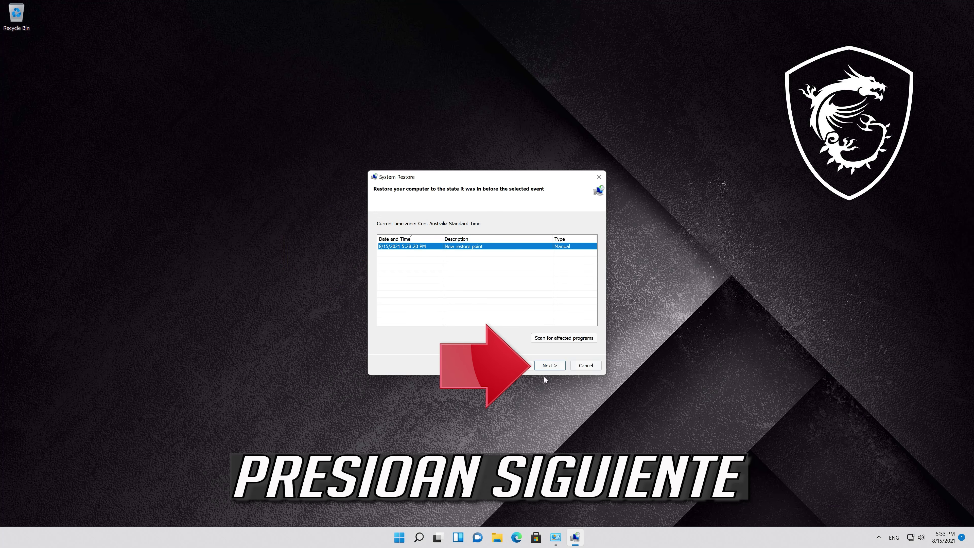
click(561, 366)
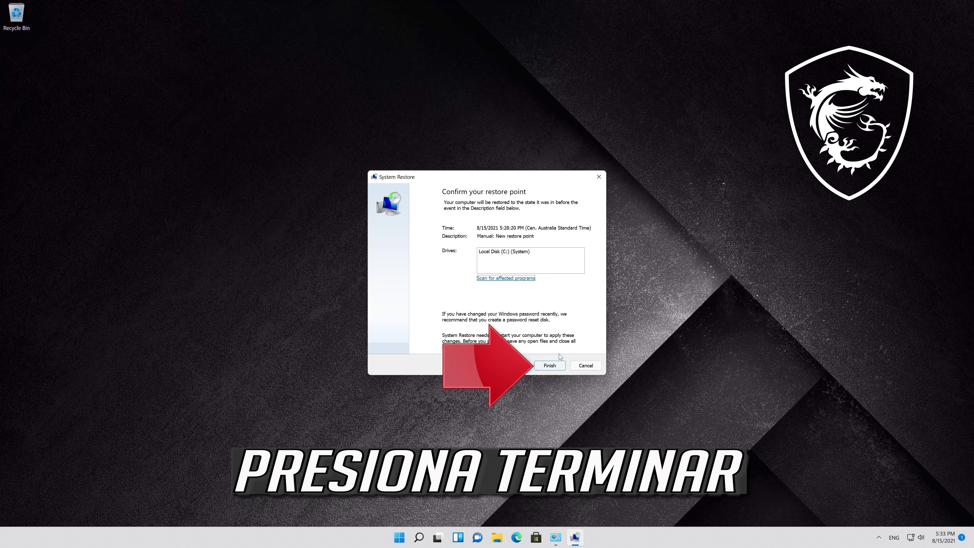
click(551, 367)
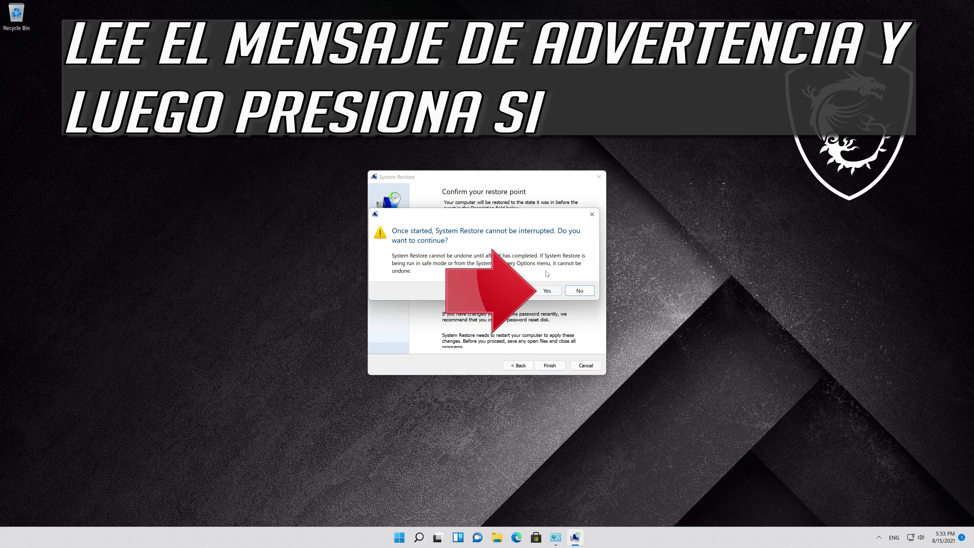
click(545, 294)
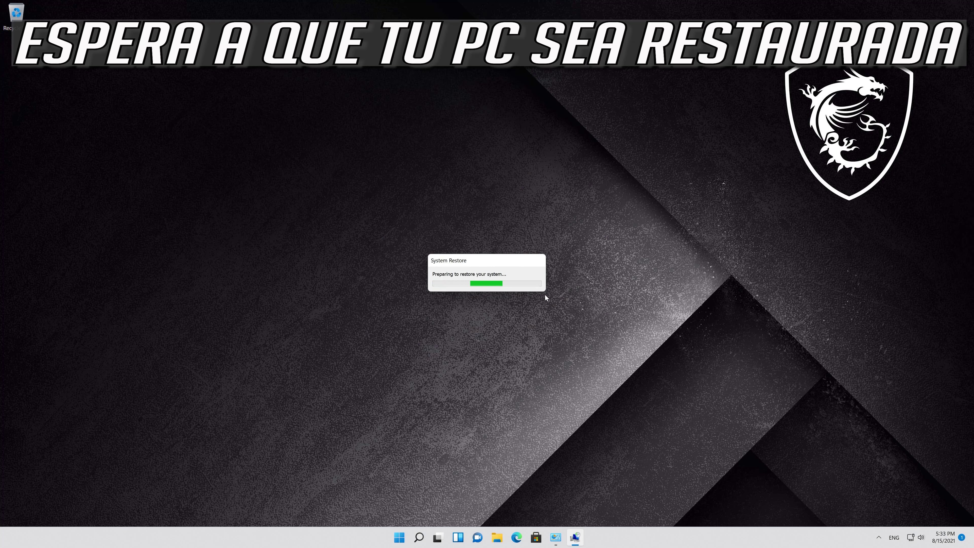